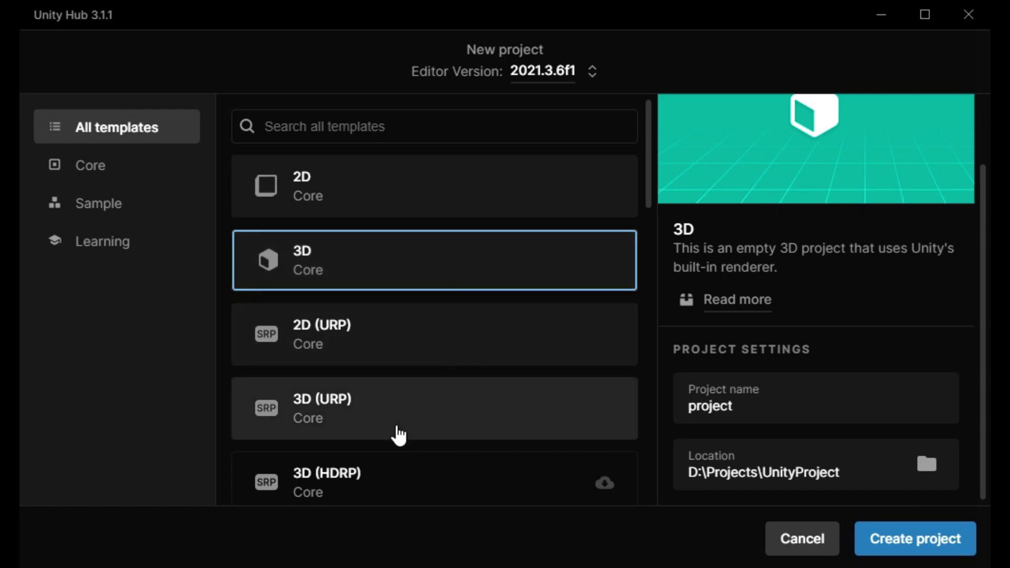
Step: Choose the 3D (URP) template for the new project and open the project name for editing
{"action": "left_click", "coordinate": [396, 430]}
{"action": "double_click", "coordinate": [703, 440]}
{"action": "scroll", "coordinate": [704, 446], "scroll_direction": "down", "scroll_amount": 1}
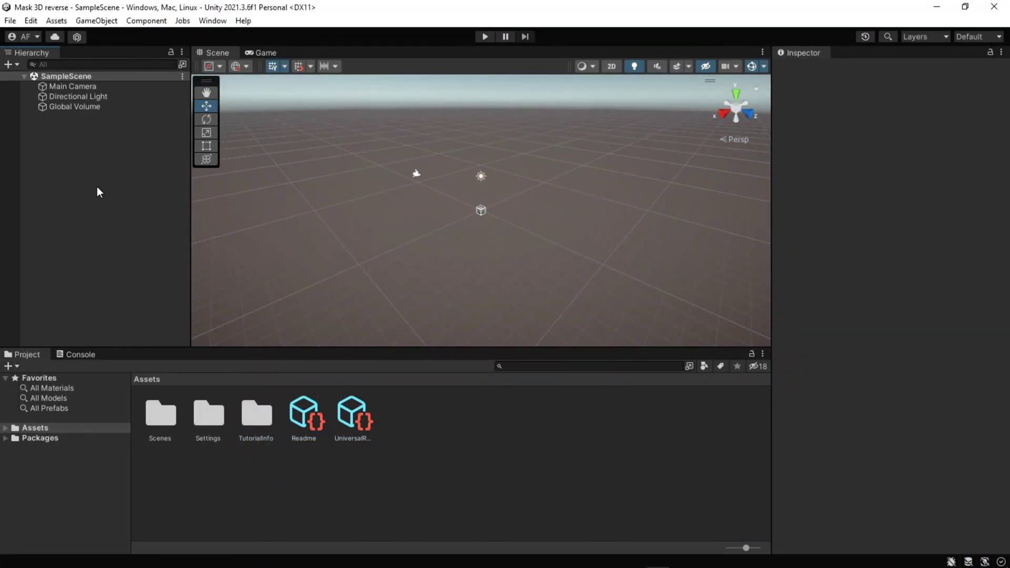
Step: Add a 3D plane to SampleScene, keeping its default name
{"action": "right_click", "coordinate": [82, 158]}
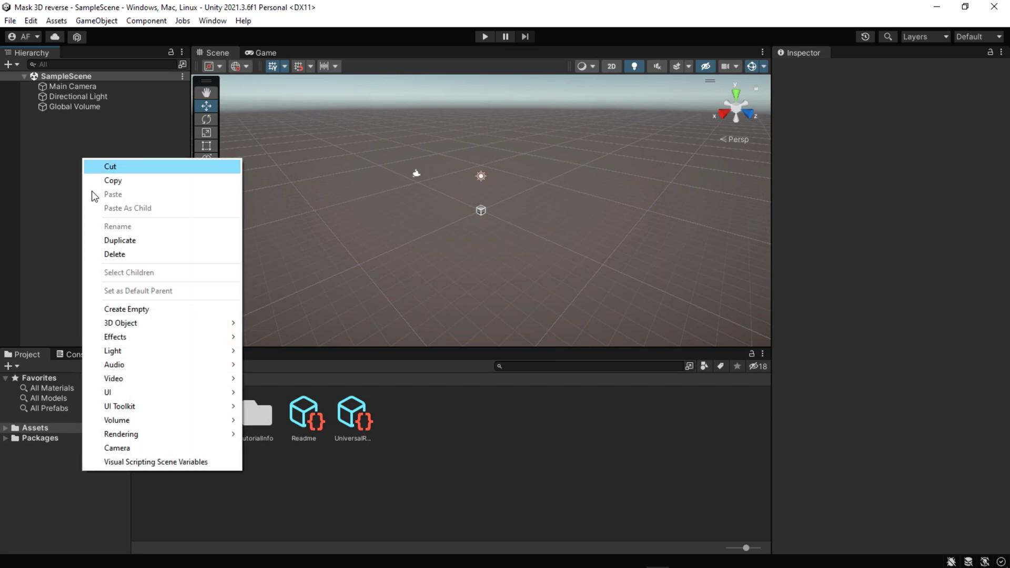
{"action": "mouse_move", "coordinate": [140, 323]}
{"action": "left_click", "coordinate": [277, 376]}
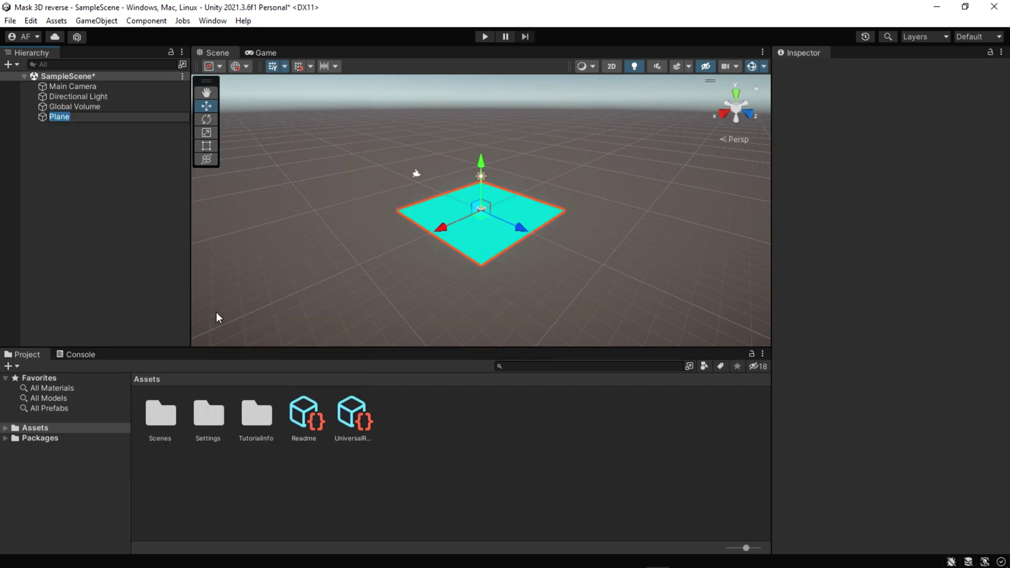
{"action": "left_click", "coordinate": [87, 137]}
Step: Set the plane's scale to 4 on the X, Y and Z axes
{"action": "left_click", "coordinate": [74, 116]}
{"action": "left_click", "coordinate": [892, 143]}
{"action": "type", "text": "4"}
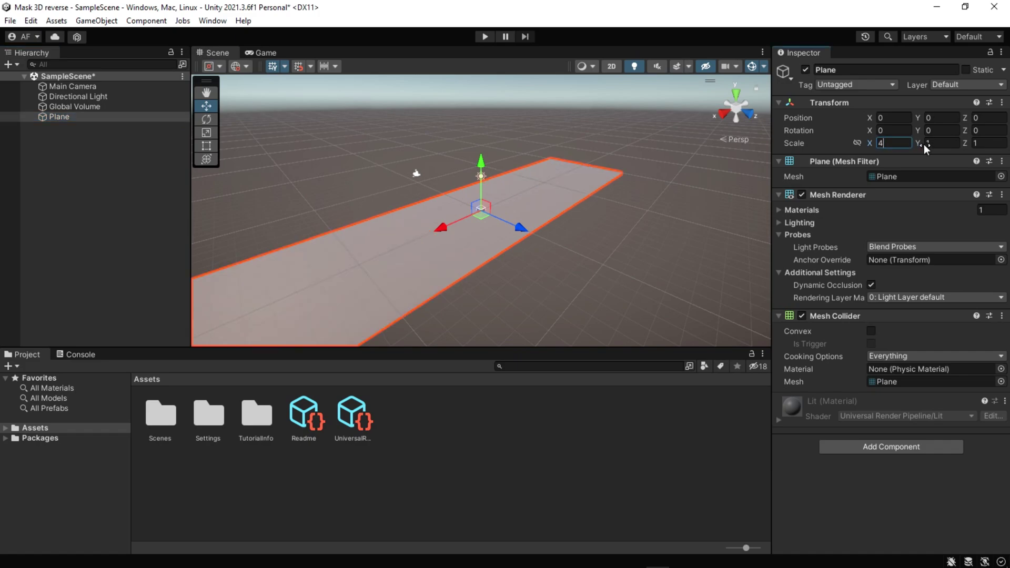
{"action": "left_click", "coordinate": [939, 143]}
{"action": "type", "text": "4"}
{"action": "left_click", "coordinate": [991, 143]}
{"action": "type", "text": "4"}
{"action": "scroll", "coordinate": [418, 280], "scroll_direction": "up", "scroll_amount": 2}
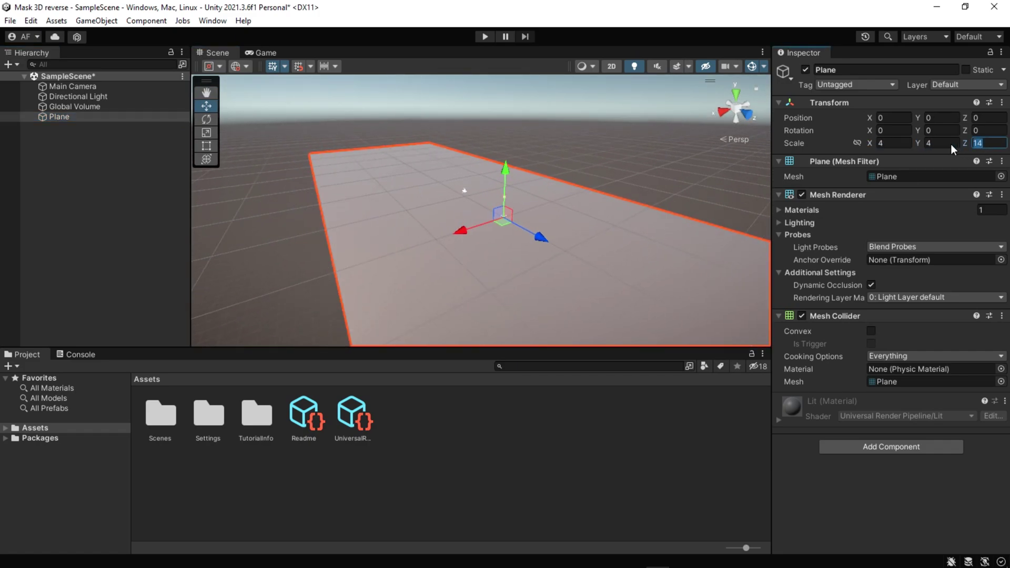
{"action": "scroll", "coordinate": [625, 223], "scroll_direction": "down", "scroll_amount": 2}
{"action": "scroll", "coordinate": [605, 226], "scroll_direction": "down", "scroll_amount": 2}
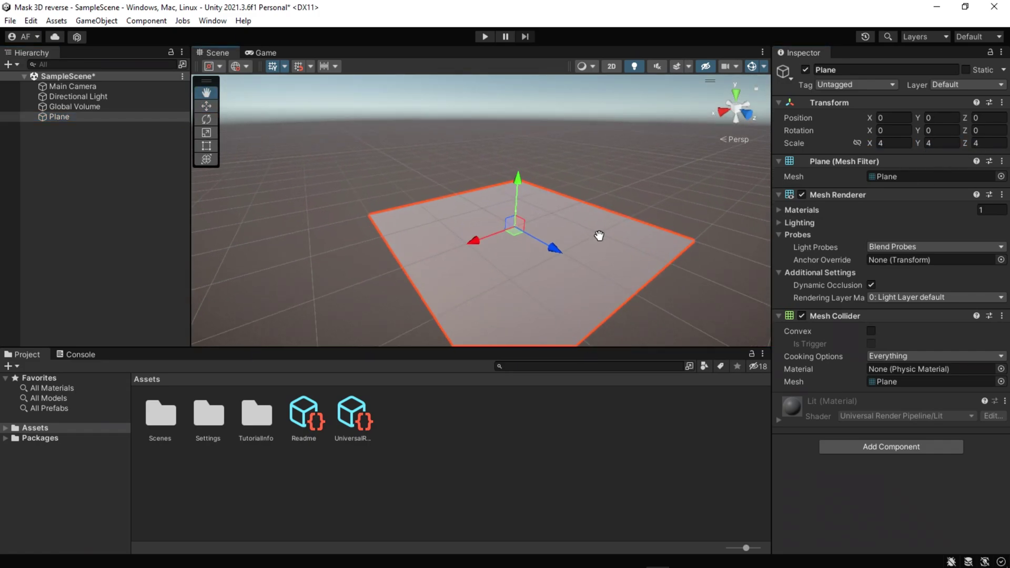
Step: Add a 3D cube to the scene and reset its transform
{"action": "right_click", "coordinate": [79, 176]}
{"action": "mouse_move", "coordinate": [132, 322]}
{"action": "left_click", "coordinate": [281, 320]}
{"action": "left_click", "coordinate": [79, 144]}
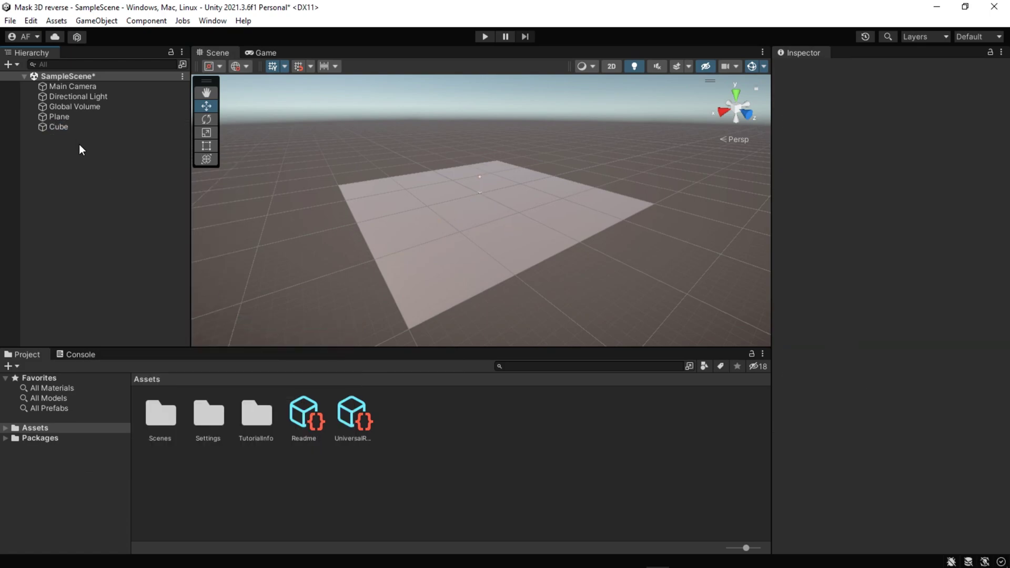
{"action": "right_click", "coordinate": [871, 102]}
{"action": "left_click", "coordinate": [894, 107]}
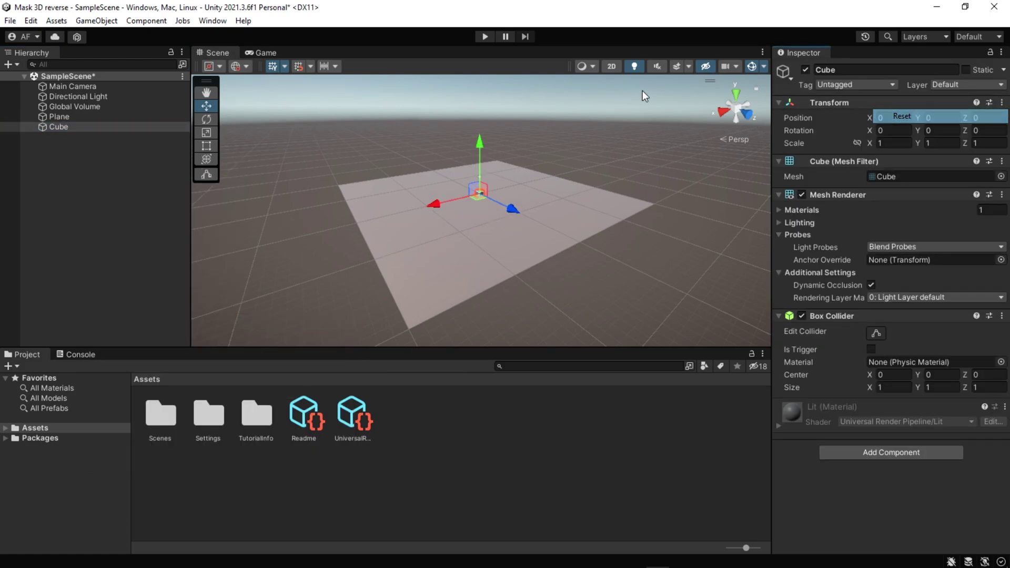
Step: Set the cube's scale to 4 on all three axes and raise it onto the plane at about Y 1.91
{"action": "left_click", "coordinate": [100, 116]}
{"action": "left_click", "coordinate": [75, 127]}
{"action": "left_click", "coordinate": [891, 143]}
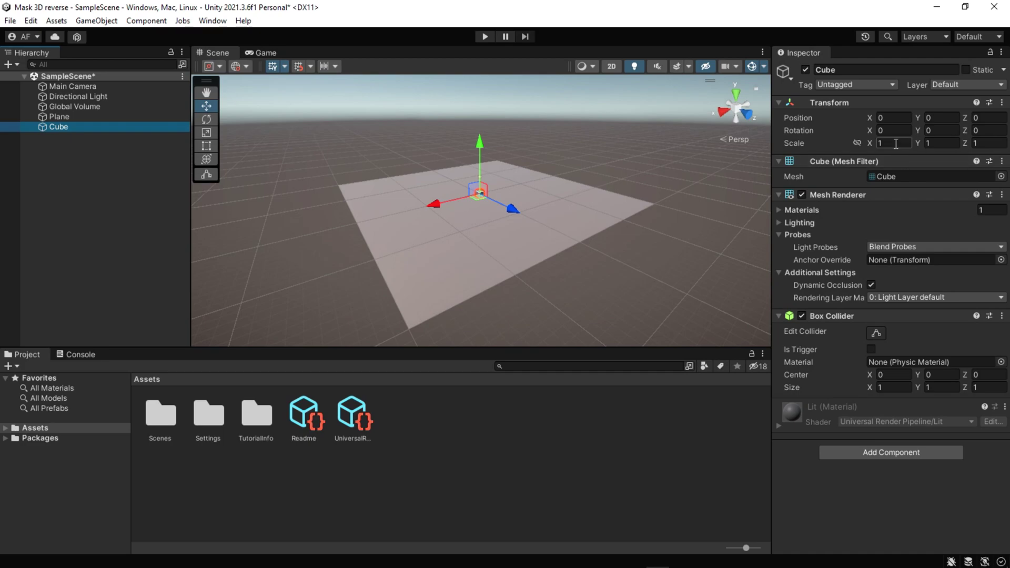
{"action": "type", "text": "4"}
{"action": "key", "text": "Tab"}
{"action": "type", "text": "4"}
{"action": "key", "text": "Tab"}
{"action": "type", "text": "4"}
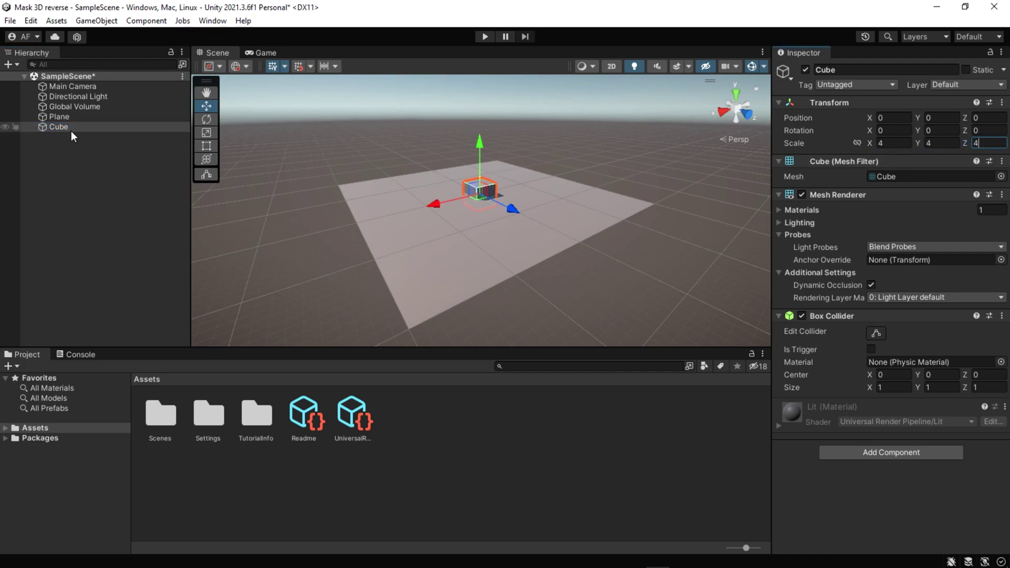
{"action": "left_click_drag", "start_coordinate": [484, 164], "coordinate": [481, 189]}
{"action": "scroll", "coordinate": [475, 98], "scroll_direction": "down", "scroll_amount": 10}
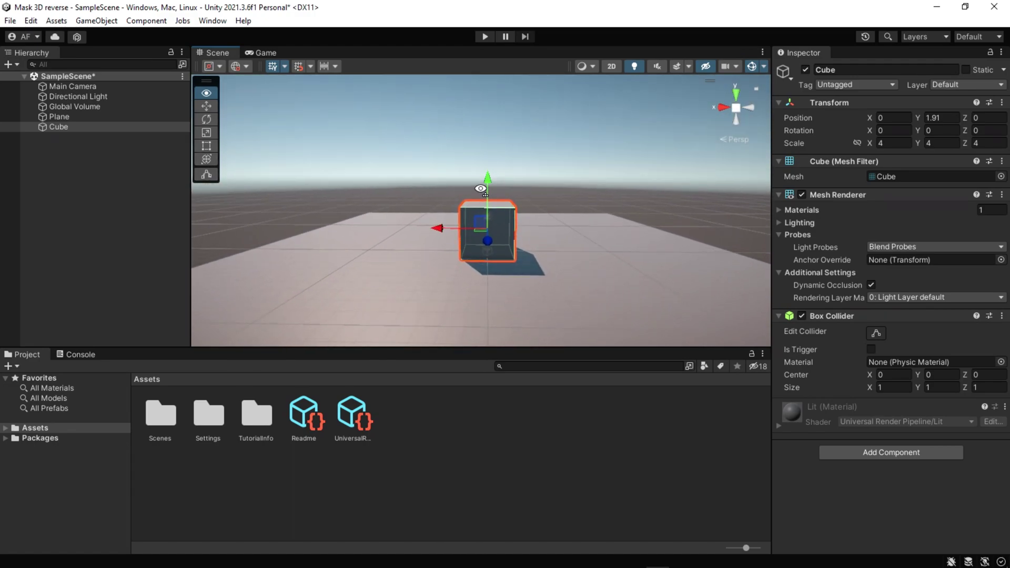
Step: Add a second 3D cube to the scene and reset its transform
{"action": "left_click", "coordinate": [73, 157]}
{"action": "right_click", "coordinate": [73, 157]}
{"action": "mouse_move", "coordinate": [200, 322]}
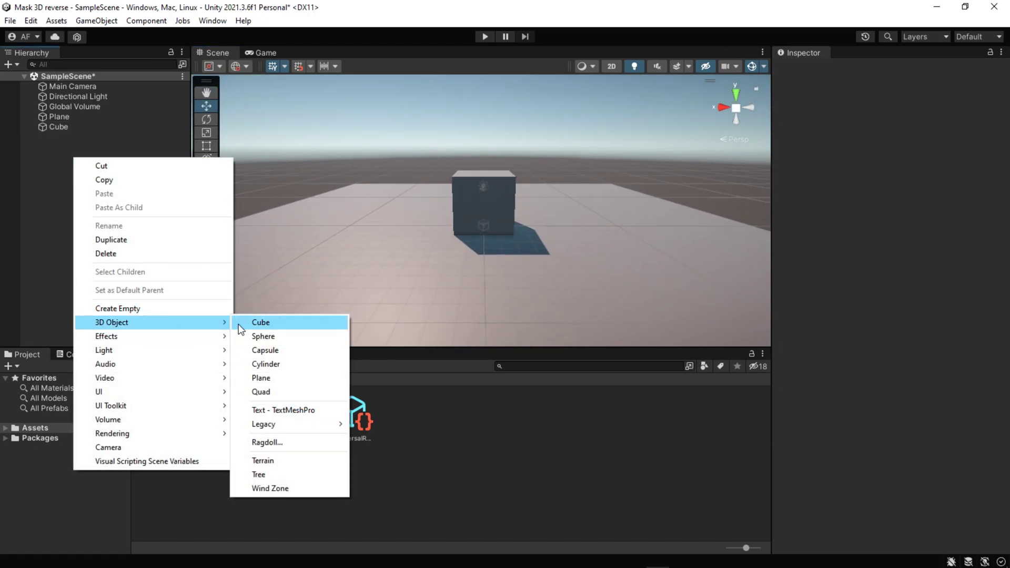
{"action": "left_click", "coordinate": [239, 325]}
{"action": "double_click", "coordinate": [72, 136]}
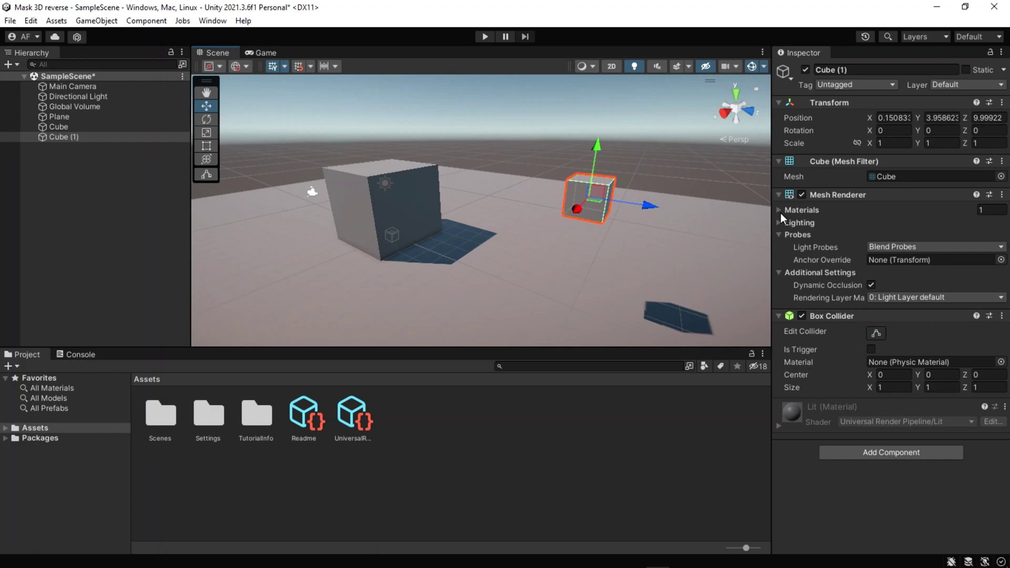
{"action": "left_click", "coordinate": [1001, 102]}
{"action": "left_click", "coordinate": [894, 114]}
Step: Shape the second cube into a thin panel scaled 6 × 6 × 0.05, positioned at about X -0.49, Y 1.56, Z 4.94
{"action": "left_click_drag", "start_coordinate": [424, 252], "coordinate": [458, 182]}
{"action": "left_click", "coordinate": [1003, 142]}
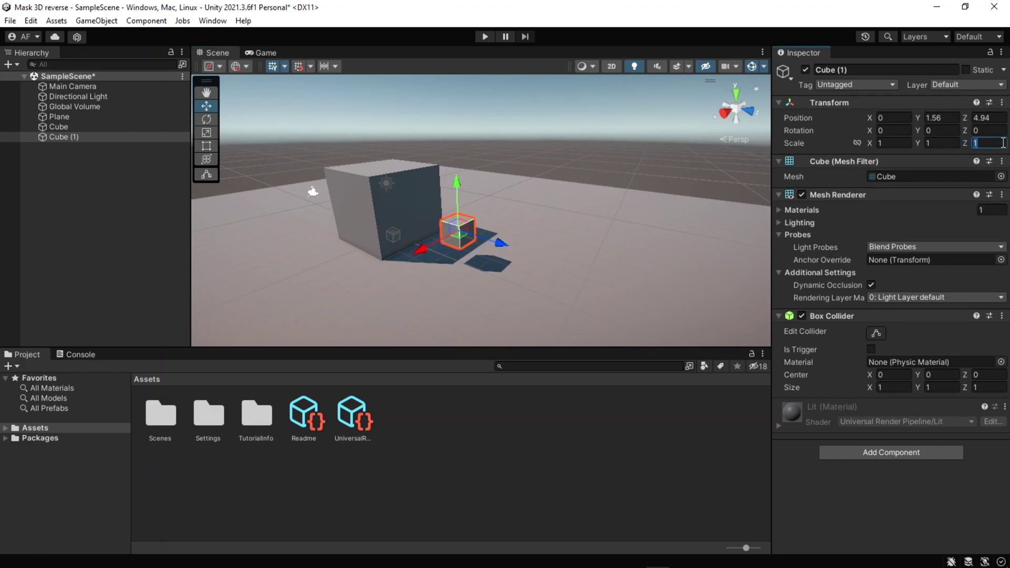
{"action": "type", "text": "0.05"}
{"action": "left_click", "coordinate": [894, 142]}
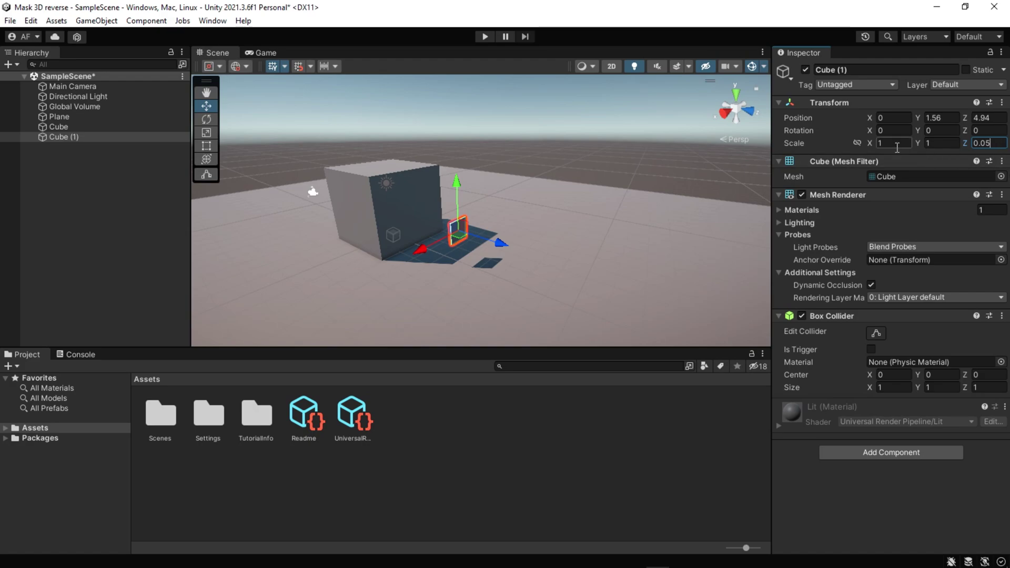
{"action": "type", "text": "6"}
{"action": "left_click", "coordinate": [935, 142]}
{"action": "type", "text": "6"}
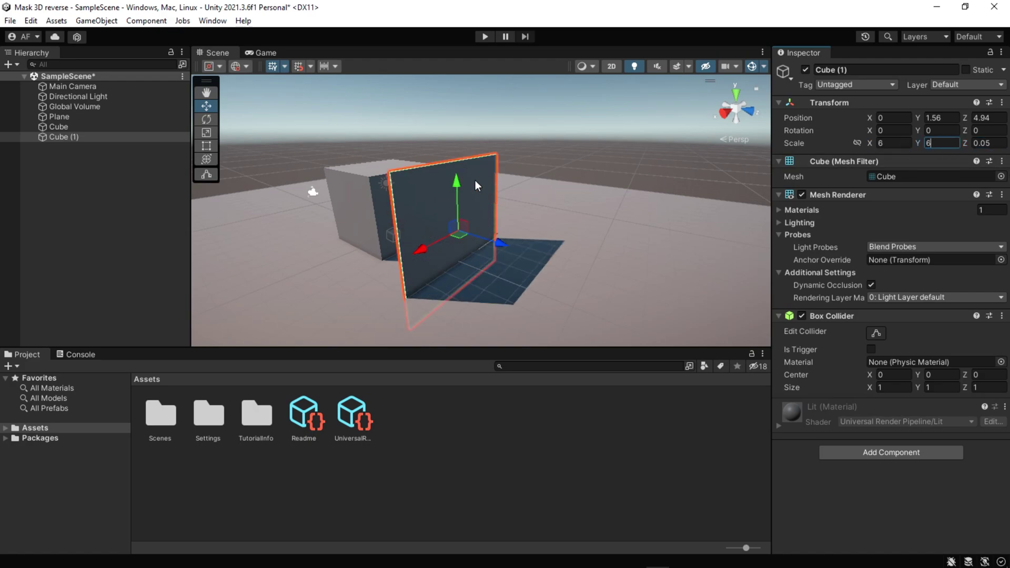
{"action": "left_click_drag", "start_coordinate": [476, 184], "coordinate": [345, 174], "text": "alt"}
{"action": "left_click_drag", "start_coordinate": [367, 250], "coordinate": [451, 259]}
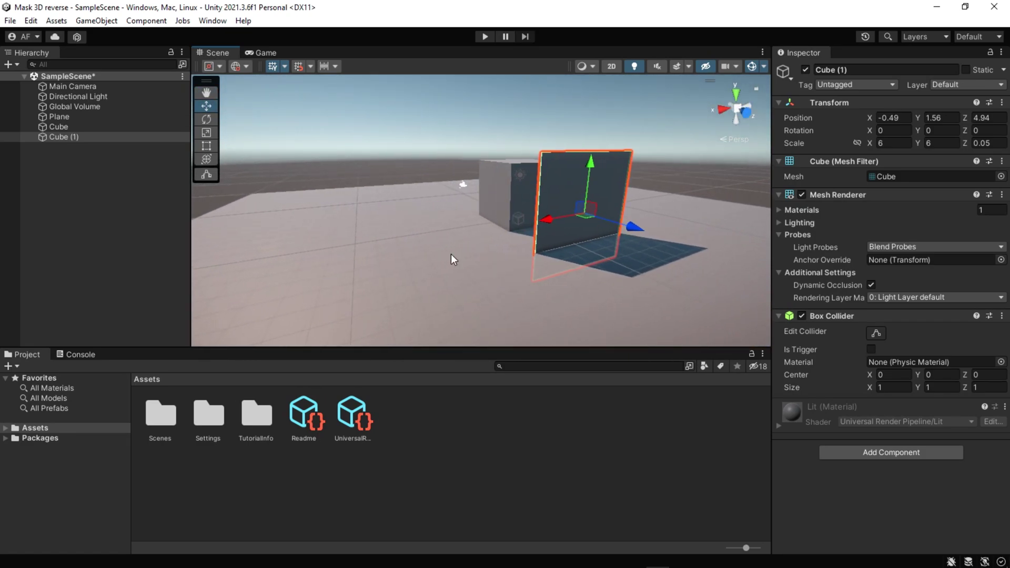
Step: Rename the thin panel object as Mask
{"action": "left_click", "coordinate": [64, 138]}
{"action": "type", "text": "M"}
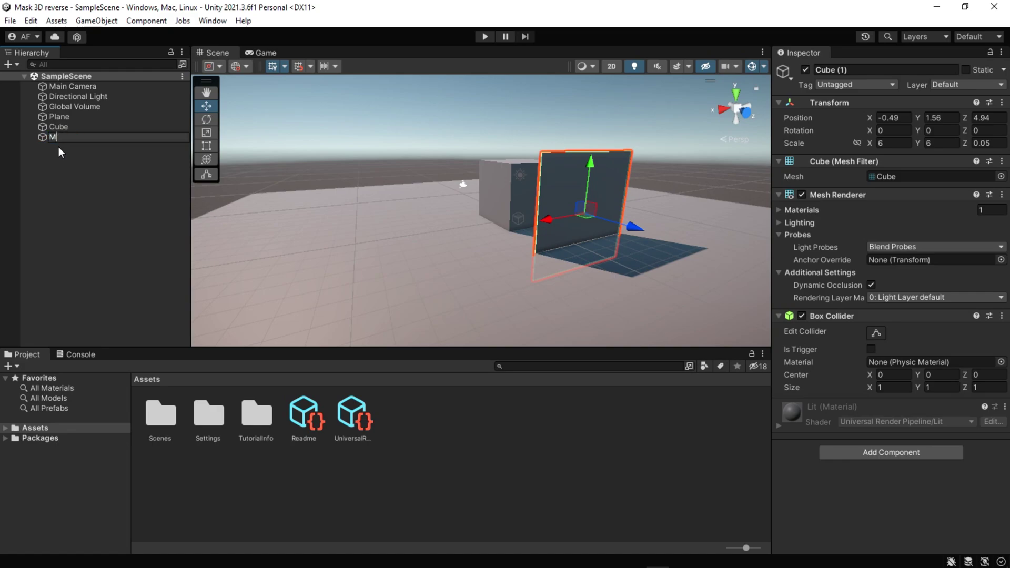
{"action": "type", "text": "ask"}
{"action": "key", "text": "Return"}
{"action": "left_click", "coordinate": [67, 149]}
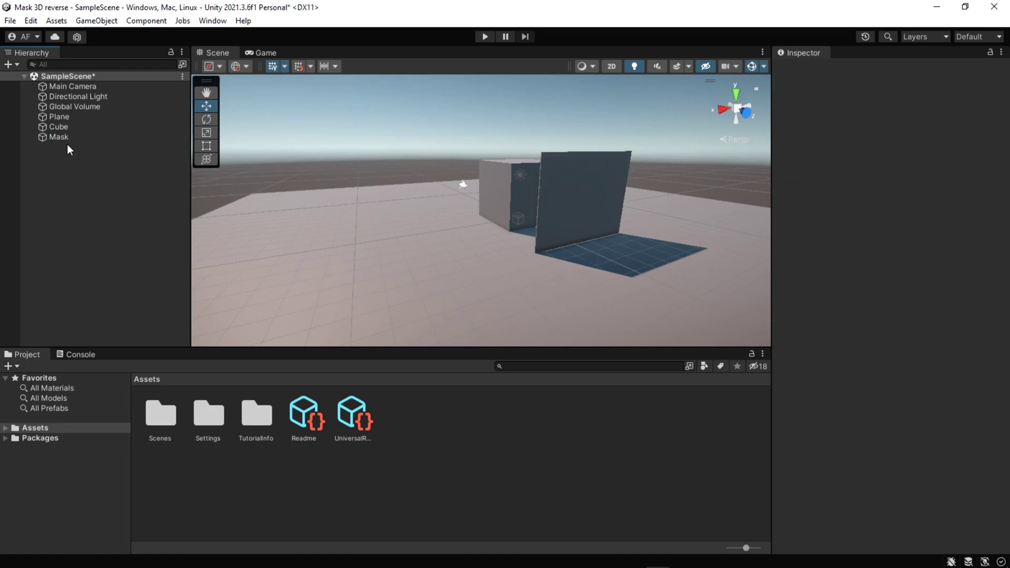
Step: Create a folder named Materials in the project's Assets
{"action": "right_click", "coordinate": [220, 481]}
{"action": "mouse_move", "coordinate": [313, 157]}
{"action": "left_click", "coordinate": [447, 22]}
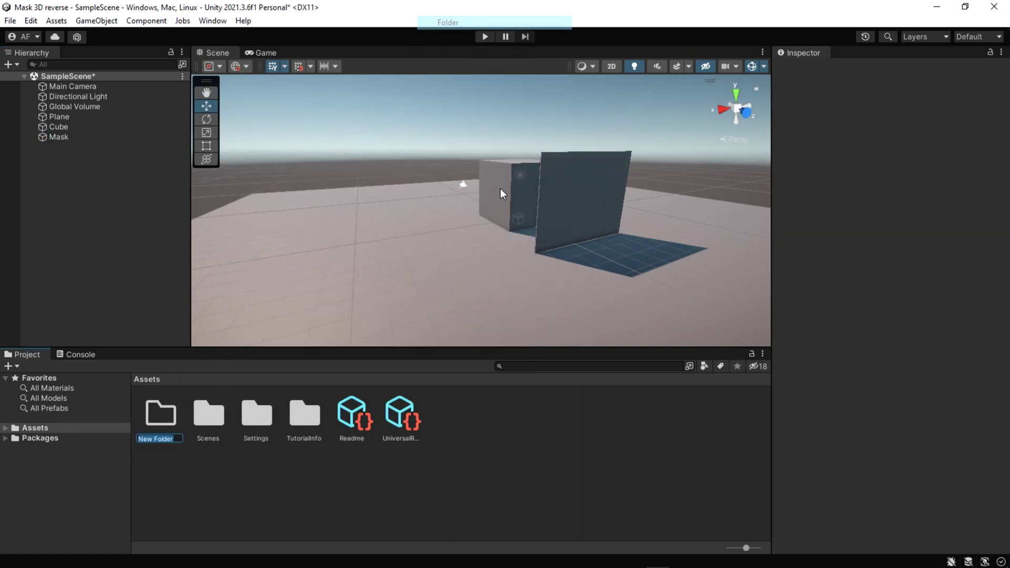
{"action": "type", "text": "Materials"}
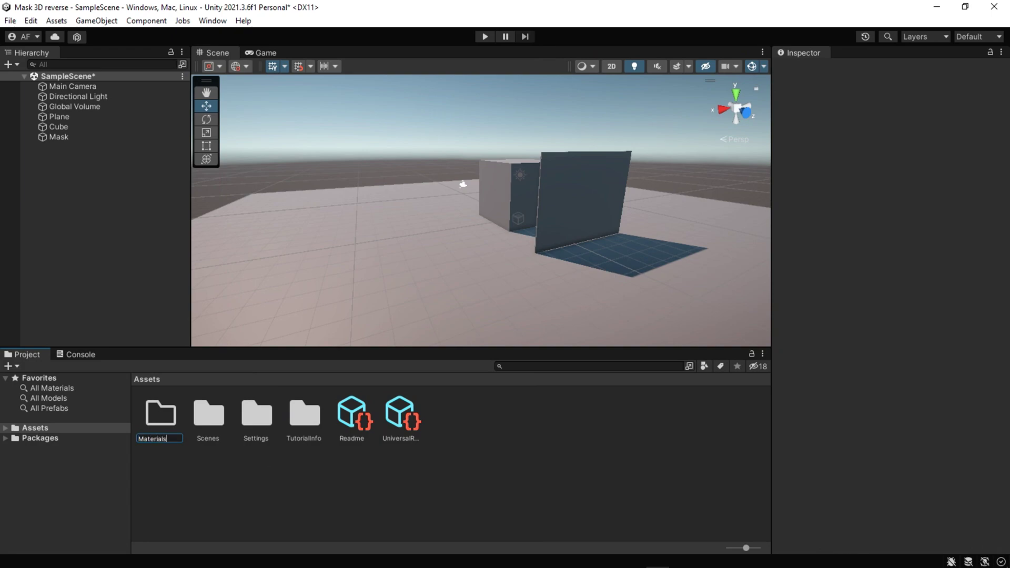
{"action": "key", "text": "Return"}
Step: Create a material named Blue inside the Materials folder
{"action": "double_click", "coordinate": [163, 413]}
{"action": "right_click", "coordinate": [193, 443]}
{"action": "mouse_move", "coordinate": [300, 121]}
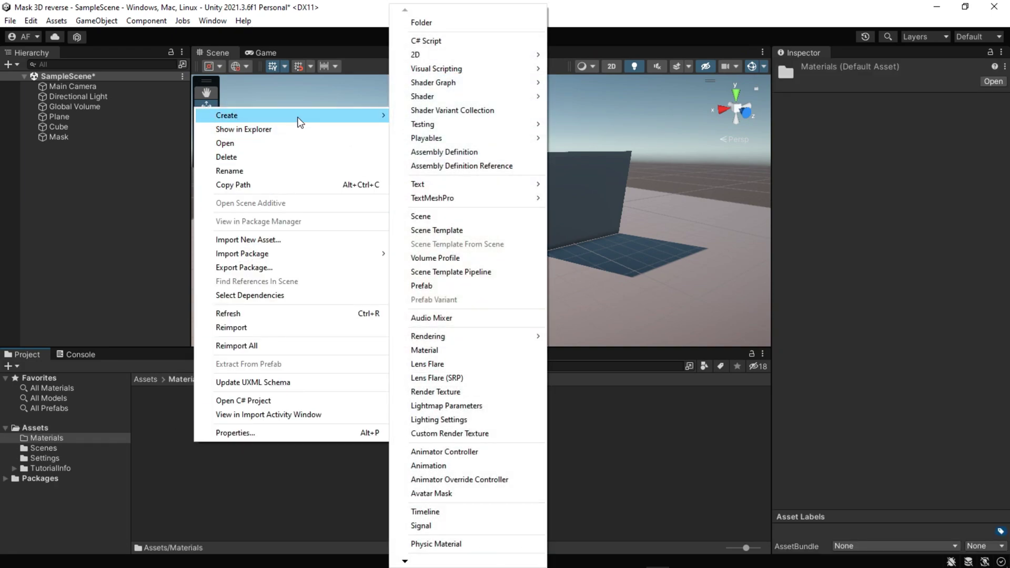
{"action": "left_click", "coordinate": [442, 349]}
{"action": "type", "text": "Blue"}
{"action": "key", "text": "Return"}
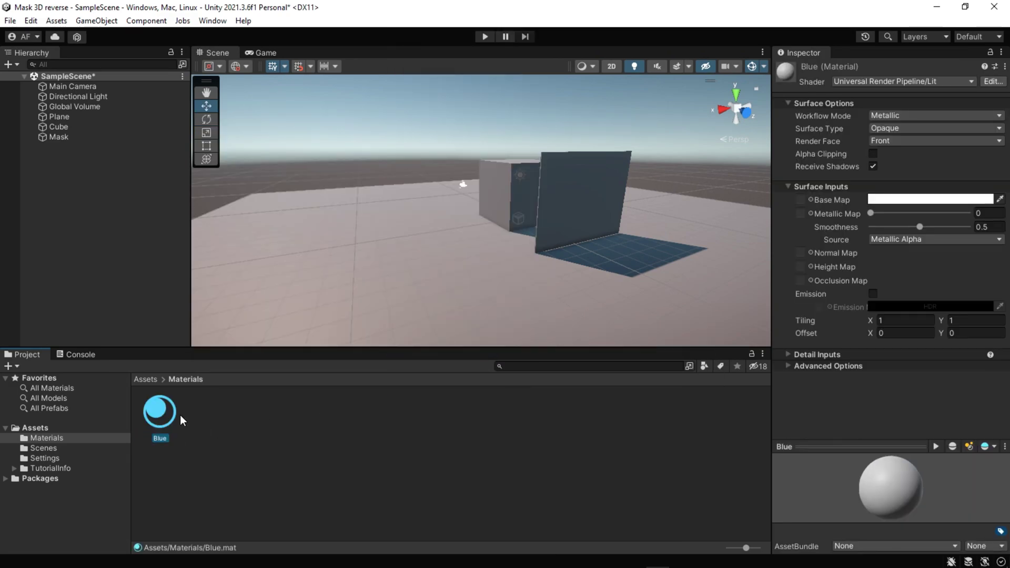
Step: Set the Blue material's base map color to a bright cyan-blue and apply the material to the plane
{"action": "left_click", "coordinate": [875, 199]}
{"action": "left_click", "coordinate": [876, 317]}
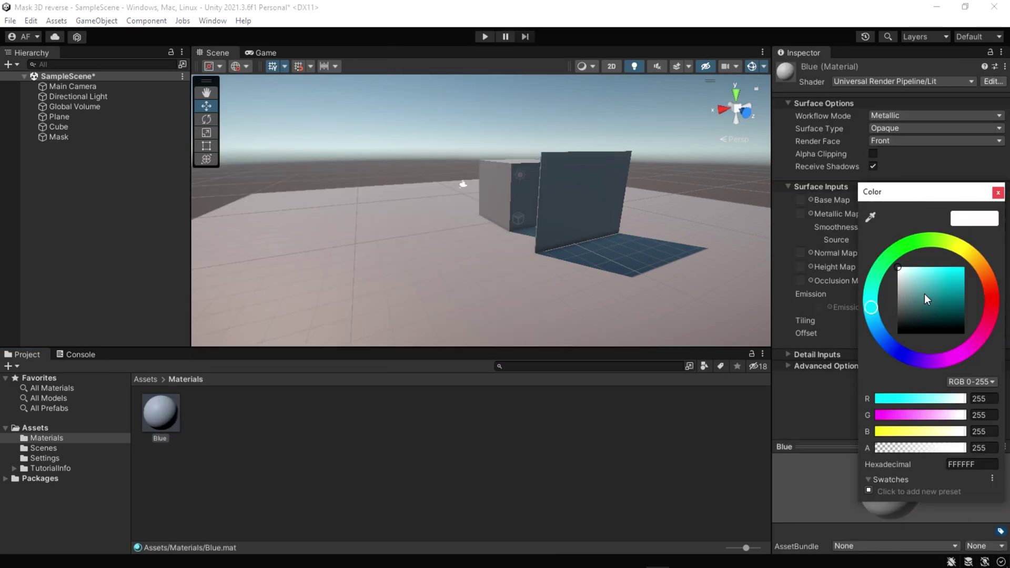
{"action": "left_click", "coordinate": [882, 314]}
{"action": "left_click_drag", "start_coordinate": [942, 278], "coordinate": [950, 268]}
{"action": "left_click", "coordinate": [997, 191]}
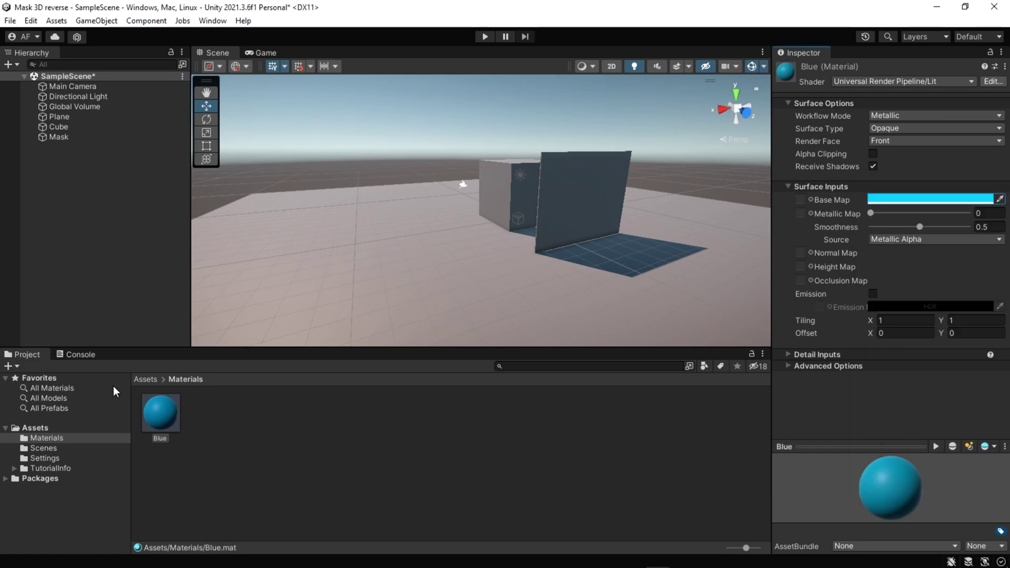
{"action": "left_click_drag", "start_coordinate": [160, 416], "coordinate": [288, 313]}
{"action": "right_click_drag", "start_coordinate": [494, 257], "coordinate": [509, 264]}
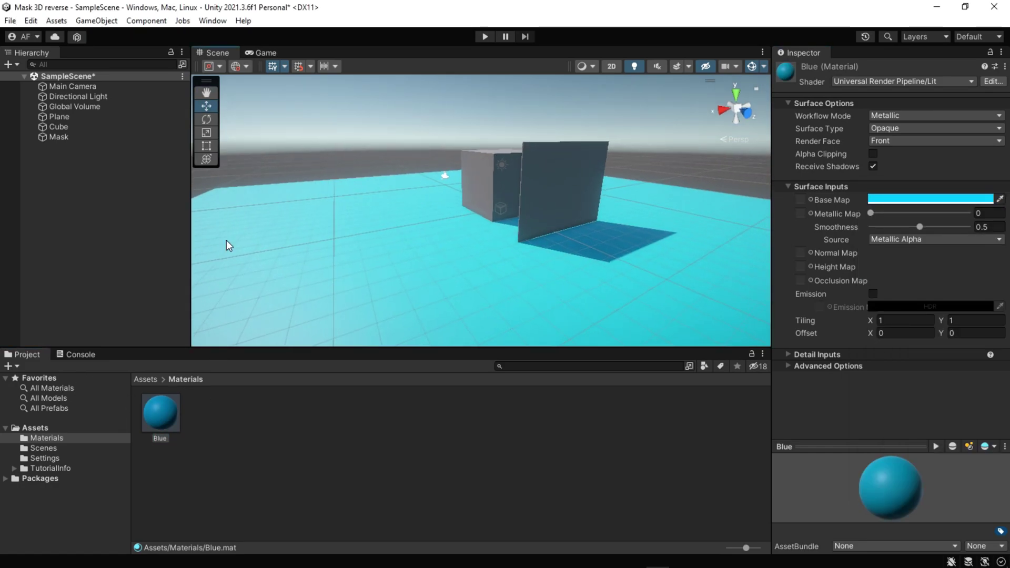
Step: Create a material named MaskMat in the Materials folder and apply it to the Mask panel
{"action": "right_click", "coordinate": [248, 448]}
{"action": "mouse_move", "coordinate": [328, 122]}
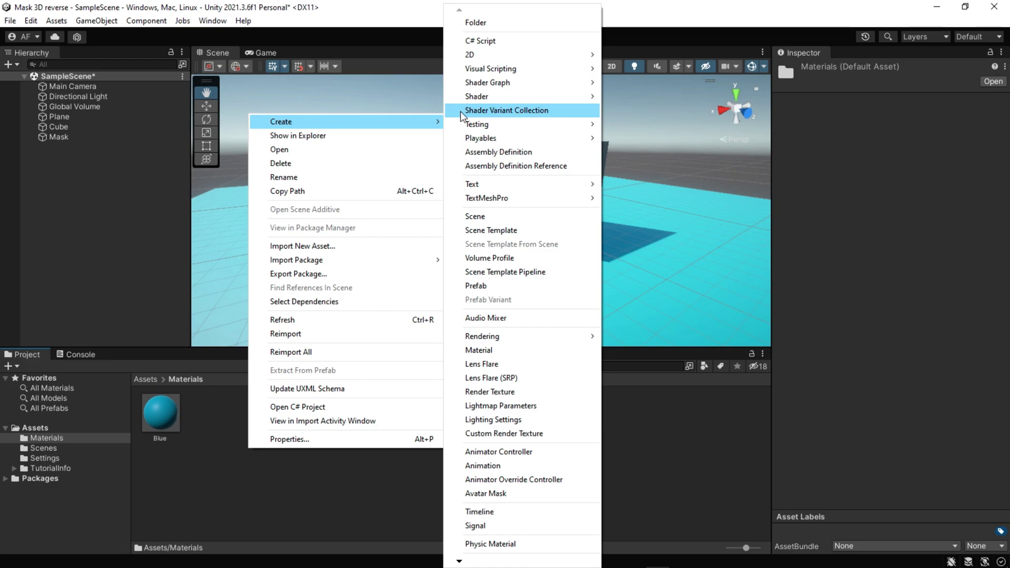
{"action": "left_click", "coordinate": [497, 350]}
{"action": "type", "text": "MaskMat"}
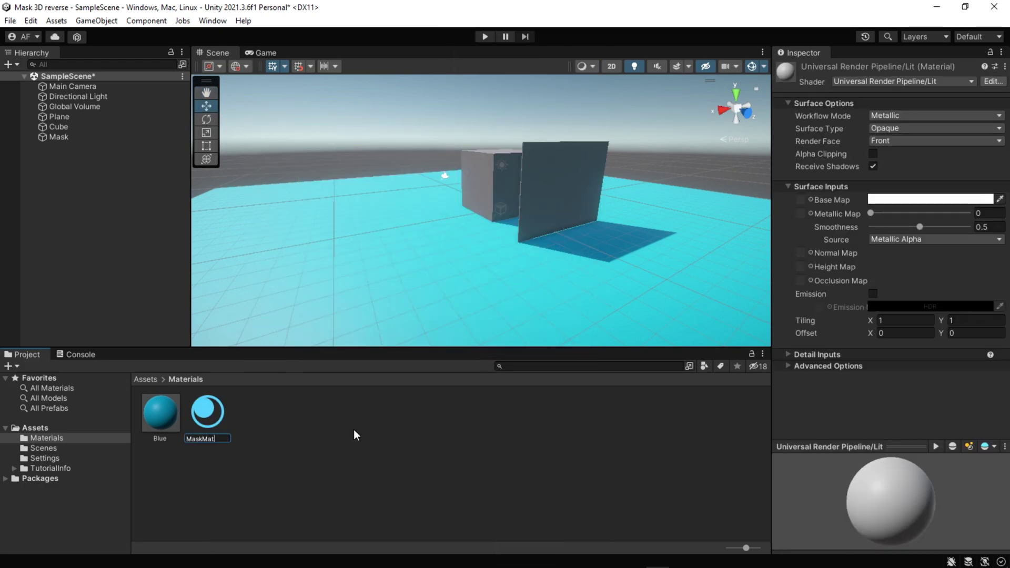
{"action": "key", "text": "Return"}
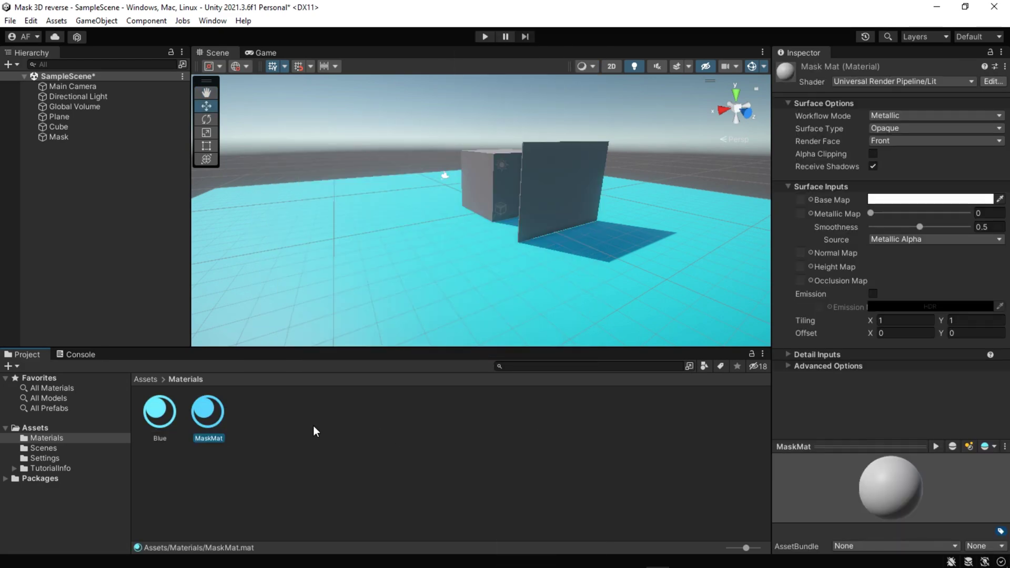
{"action": "left_click_drag", "start_coordinate": [210, 415], "coordinate": [584, 173]}
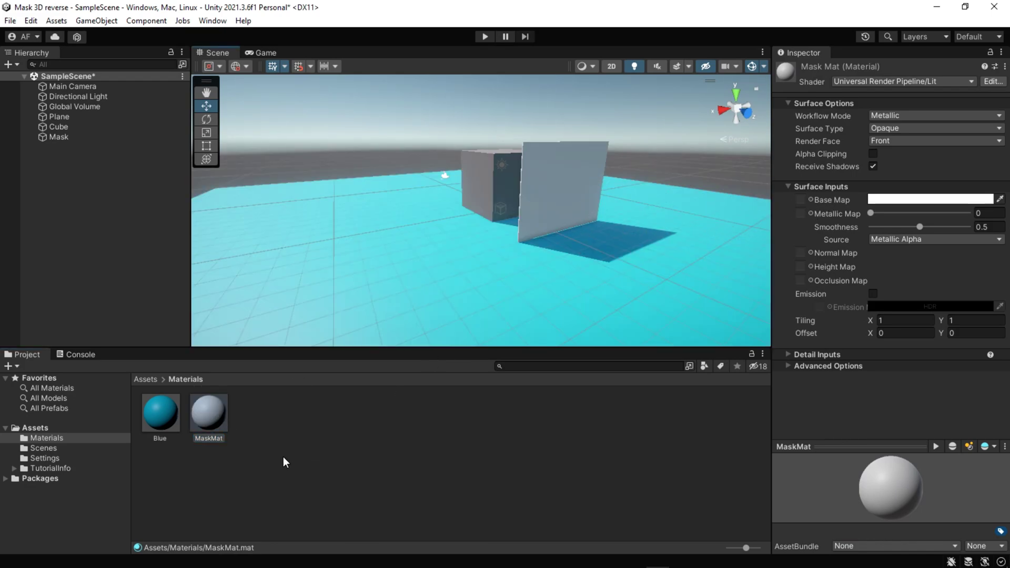
{"action": "left_click", "coordinate": [261, 447]}
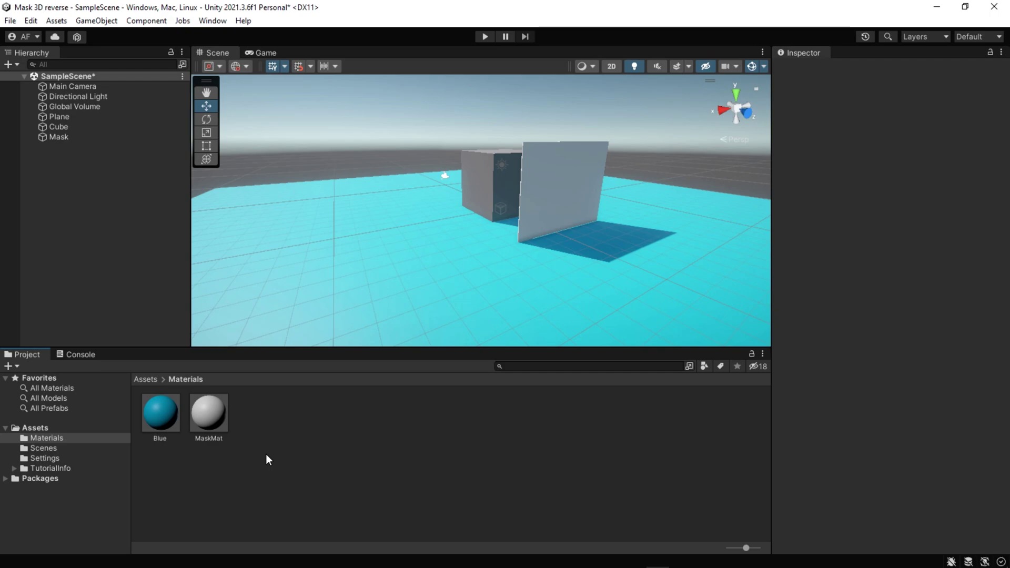
Step: Create a material named HiddenObjects in the Materials folder and apply it to the large cube
{"action": "right_click", "coordinate": [266, 453]}
{"action": "mouse_move", "coordinate": [299, 127]}
{"action": "left_click", "coordinate": [513, 350]}
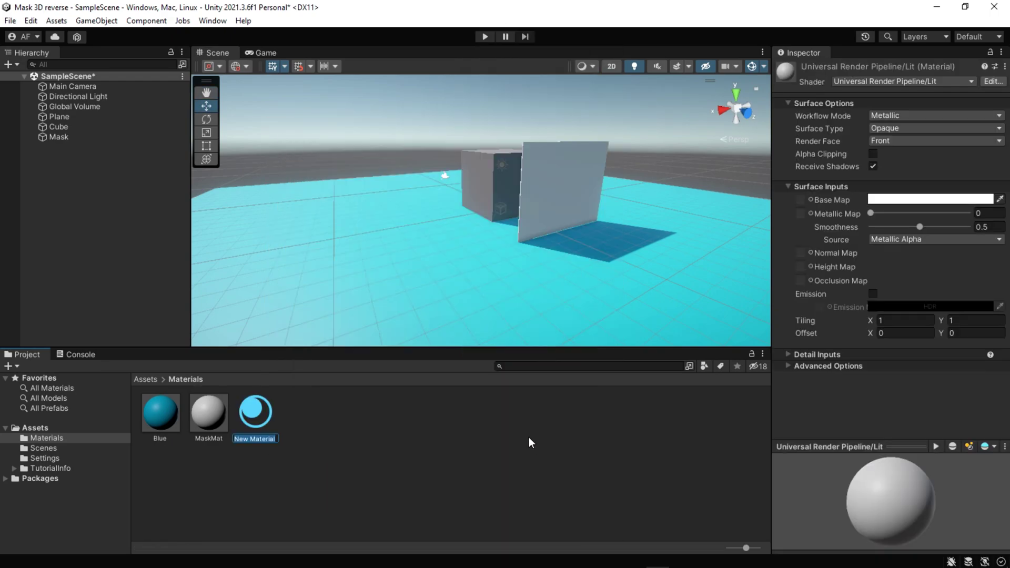
{"action": "type", "text": "HiddenObjects"}
{"action": "key", "text": "Return"}
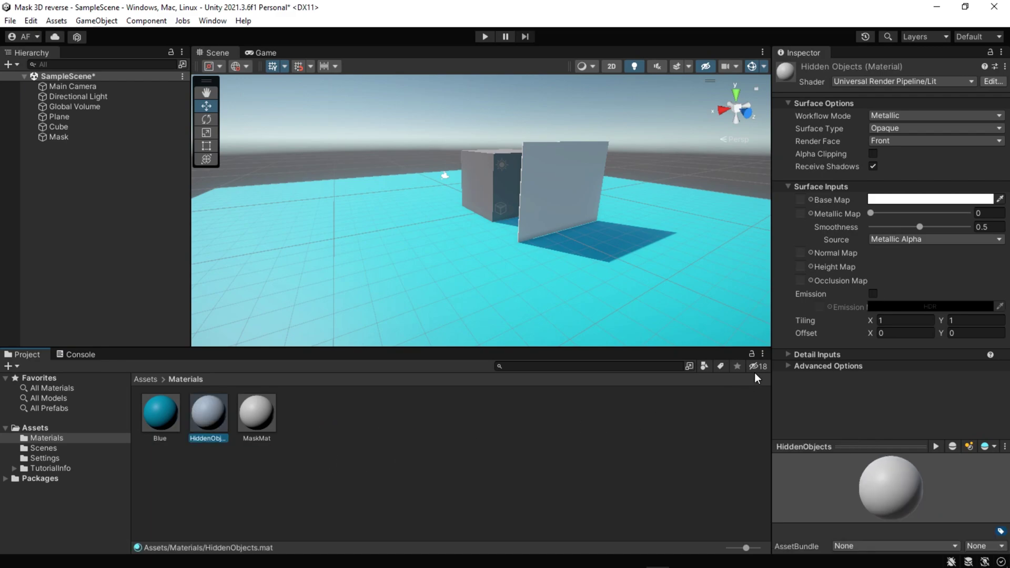
{"action": "left_click_drag", "start_coordinate": [206, 428], "coordinate": [727, 238]}
Step: Set the HiddenObjects material's surface type to Transparent and its base map color's alpha to 0
{"action": "left_click", "coordinate": [894, 128]}
{"action": "left_click", "coordinate": [902, 155]}
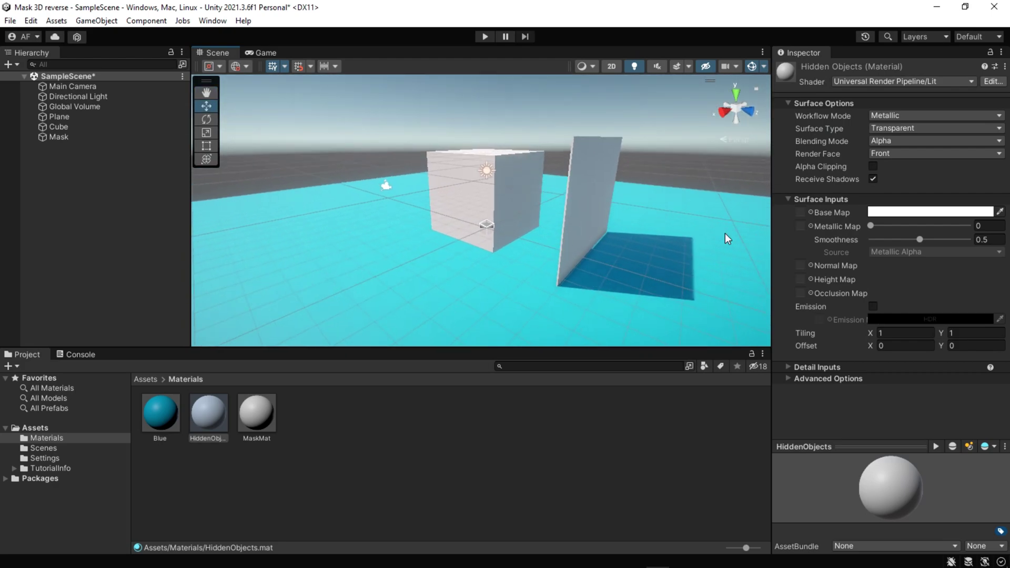
{"action": "left_click", "coordinate": [930, 212]}
{"action": "left_click_drag", "start_coordinate": [870, 461], "coordinate": [865, 462]}
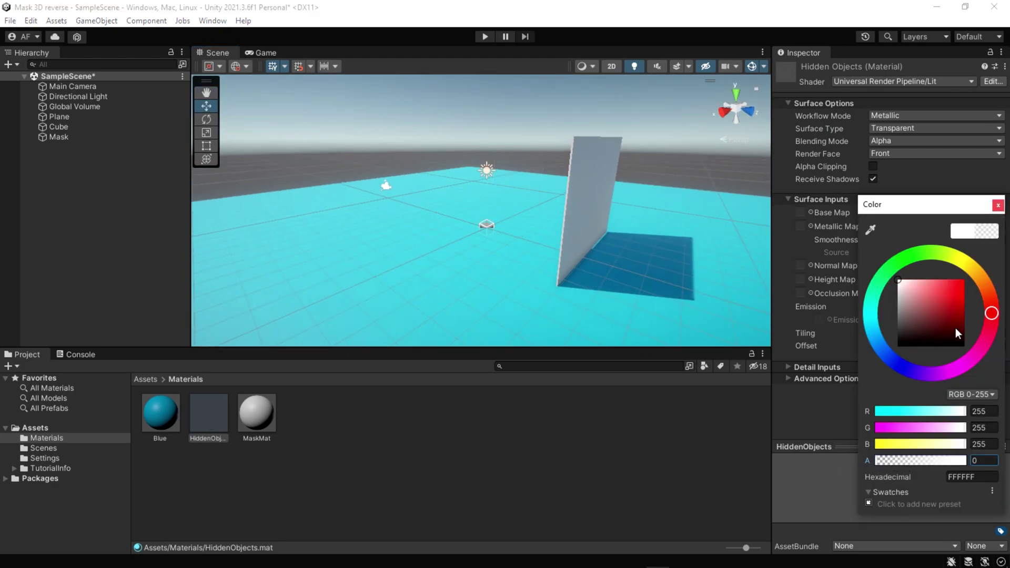
Step: Inspect the transparent cube and the Mask panel from several angles in the scene
{"action": "left_click", "coordinate": [998, 205]}
{"action": "left_click_drag", "start_coordinate": [657, 237], "coordinate": [221, 211], "text": "alt"}
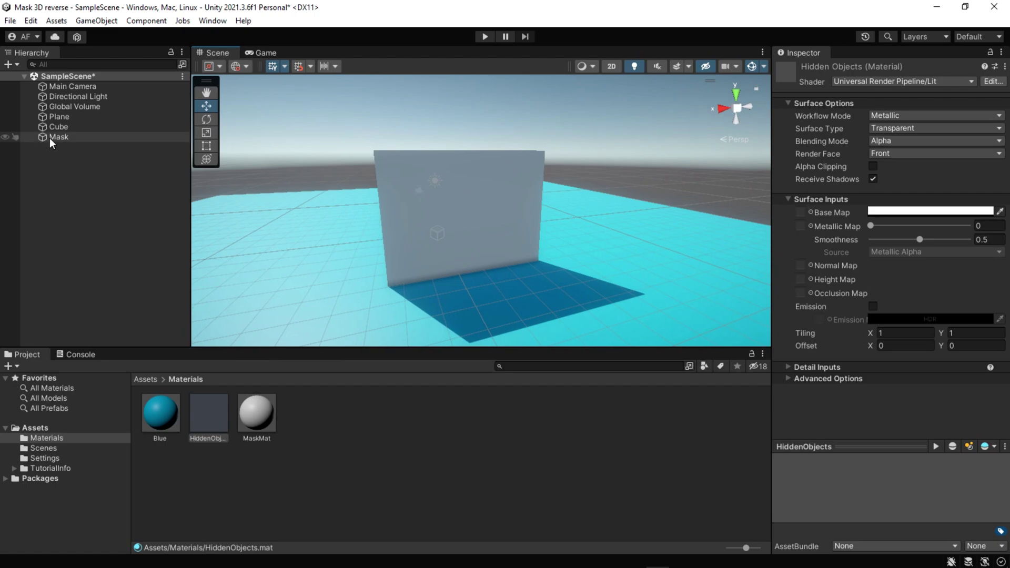
{"action": "left_click", "coordinate": [58, 127]}
{"action": "left_click_drag", "start_coordinate": [500, 242], "coordinate": [541, 289], "text": "alt"}
{"action": "scroll", "coordinate": [514, 270], "scroll_direction": "up", "scroll_amount": 3}
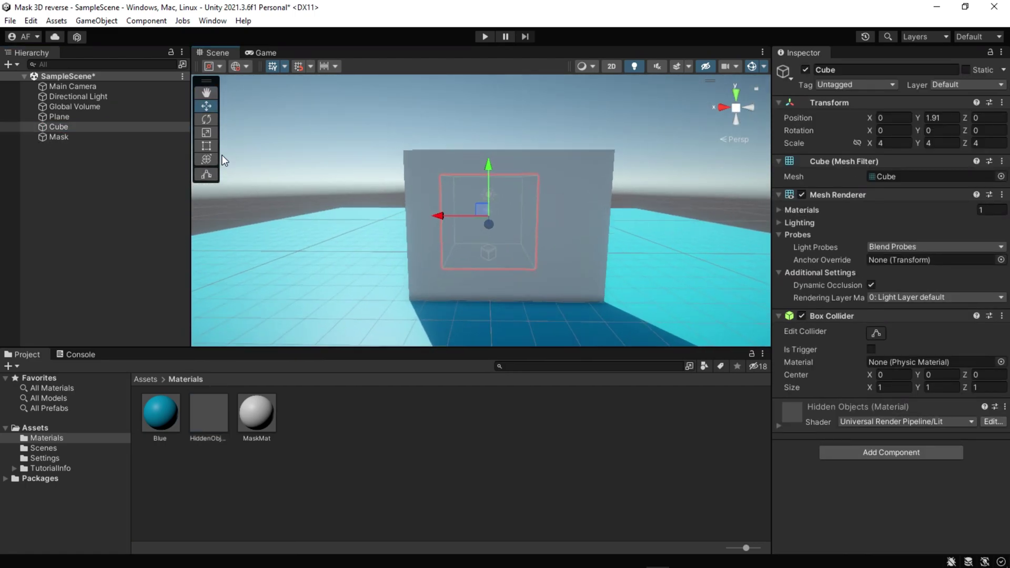
{"action": "left_click", "coordinate": [112, 144]}
{"action": "left_click", "coordinate": [112, 137]}
{"action": "left_click_drag", "start_coordinate": [505, 247], "coordinate": [637, 279], "text": "alt"}
{"action": "scroll", "coordinate": [527, 282], "scroll_direction": "down", "scroll_amount": 3}
Step: Create a material named RedCube in the Materials folder
{"action": "left_click", "coordinate": [336, 427]}
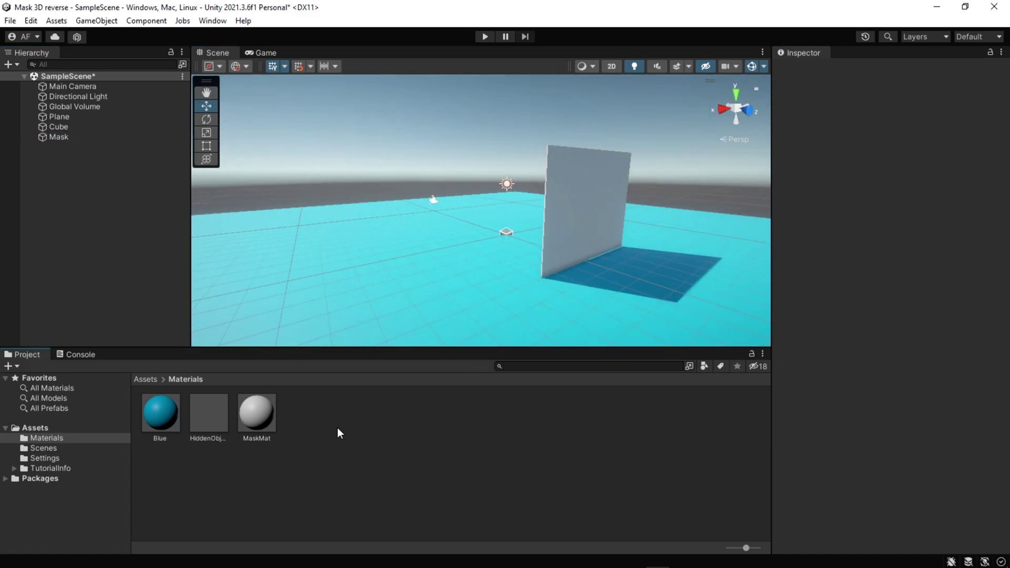
{"action": "right_click", "coordinate": [336, 428]}
{"action": "mouse_move", "coordinate": [387, 96]}
{"action": "left_click", "coordinate": [610, 351]}
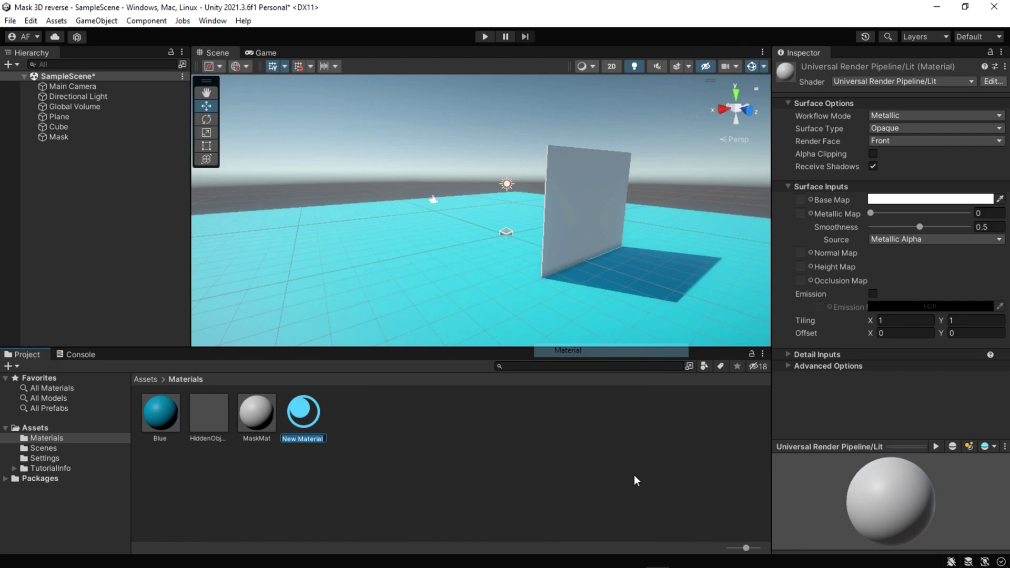
{"action": "type", "text": "RedCu"}
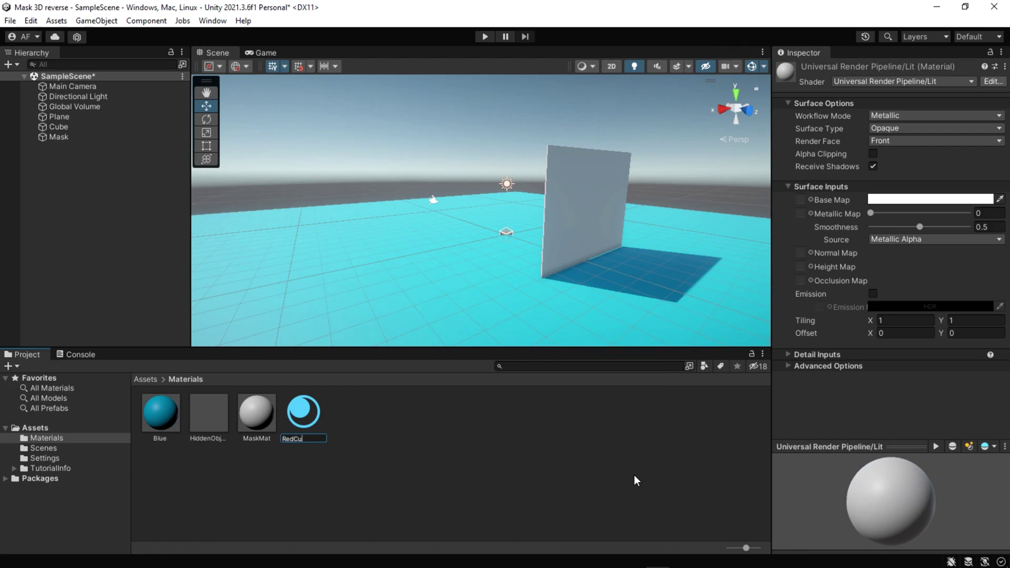
{"action": "type", "text": "be"}
{"action": "key", "text": "Return"}
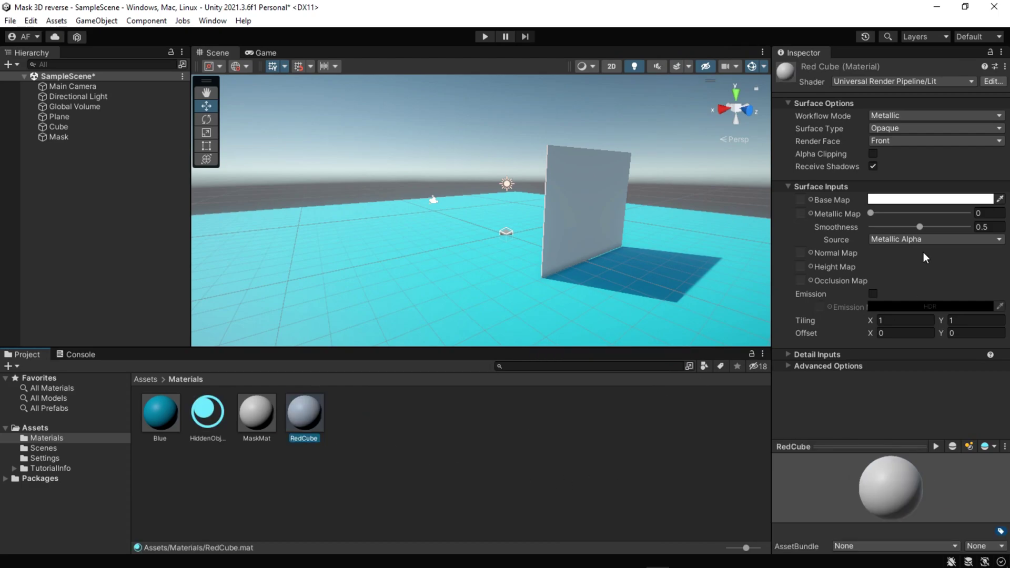
Step: Set the RedCube material's base map color to light red (FF6466) and save the scene
{"action": "left_click", "coordinate": [930, 199]}
{"action": "left_click", "coordinate": [926, 267]}
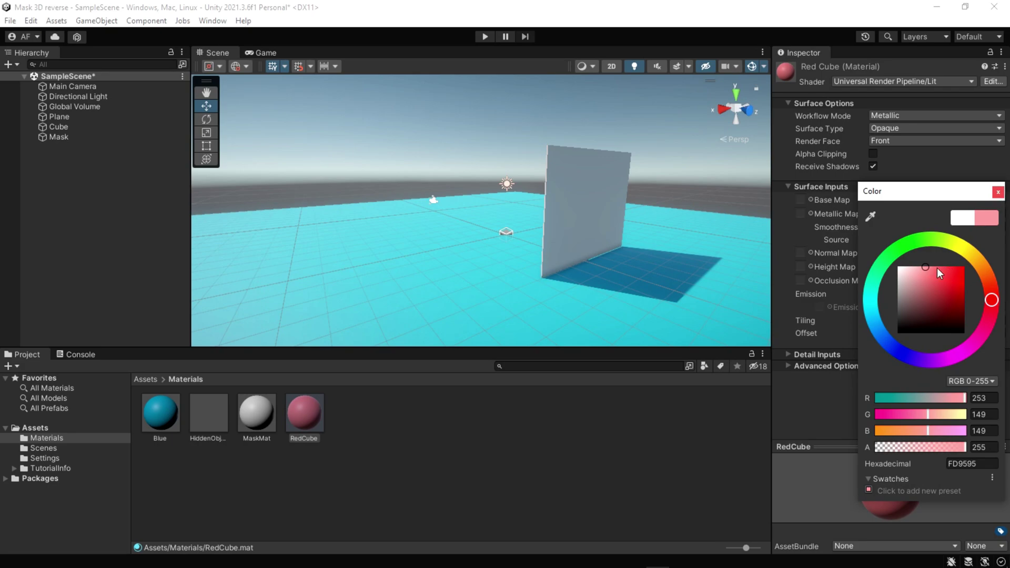
{"action": "left_click", "coordinate": [992, 300]}
{"action": "left_click", "coordinate": [938, 266]}
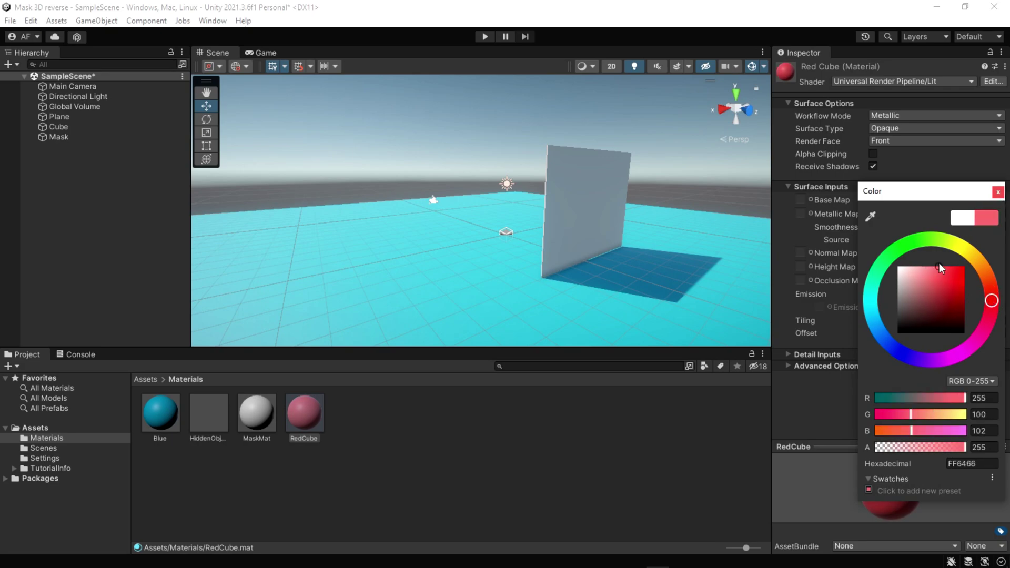
{"action": "left_click", "coordinate": [998, 192]}
{"action": "key", "text": "ctrl+s"}
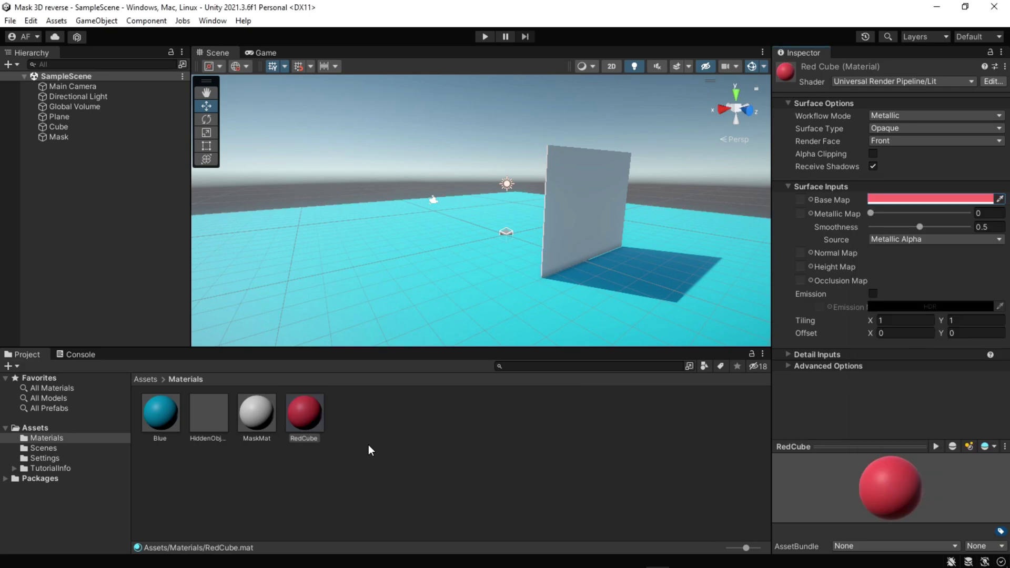
Step: Open the Settings folder under Assets, show its contents as a list and select the URP-HighFidelity asset
{"action": "left_click", "coordinate": [511, 476]}
{"action": "mouse_move", "coordinate": [579, 284]}
{"action": "left_mouse_down", "text": "alt"}
{"action": "mouse_move", "coordinate": [559, 279]}
{"action": "mouse_move", "coordinate": [581, 284]}
{"action": "left_mouse_up", "text": "alt"}
{"action": "left_click", "coordinate": [146, 379]}
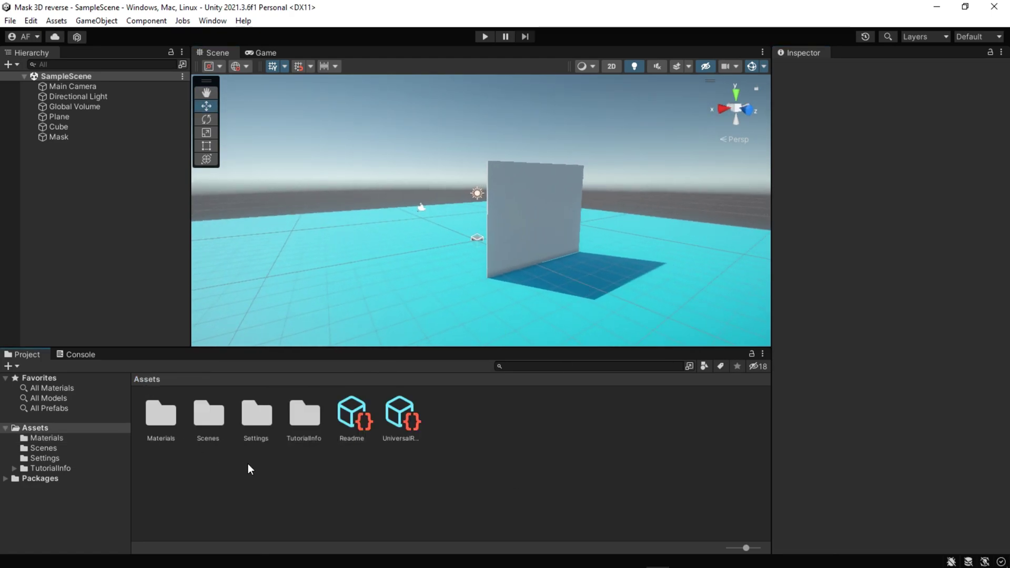
{"action": "double_click", "coordinate": [255, 424]}
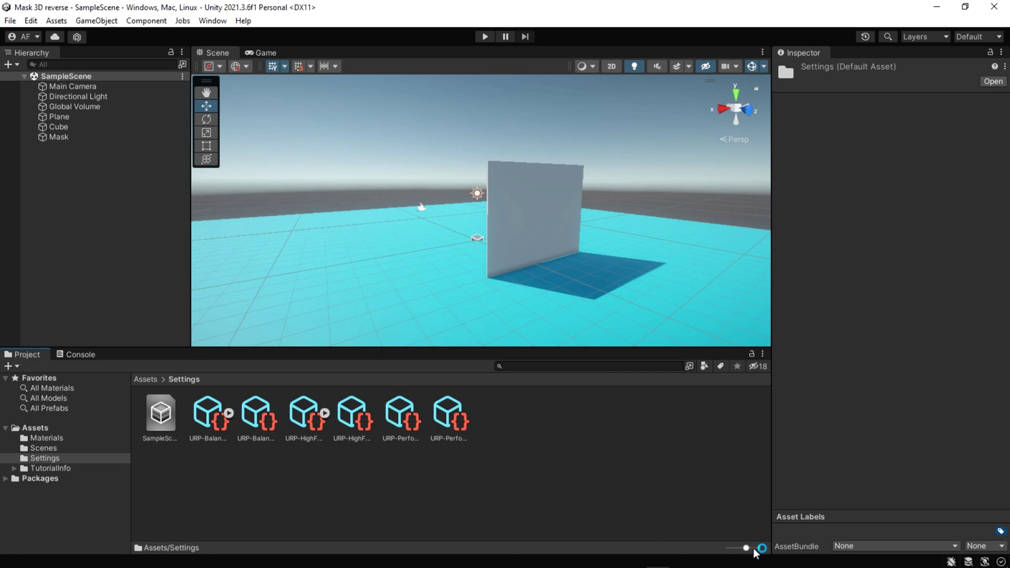
{"action": "left_click_drag", "start_coordinate": [745, 548], "coordinate": [729, 547]}
{"action": "left_click", "coordinate": [195, 432]}
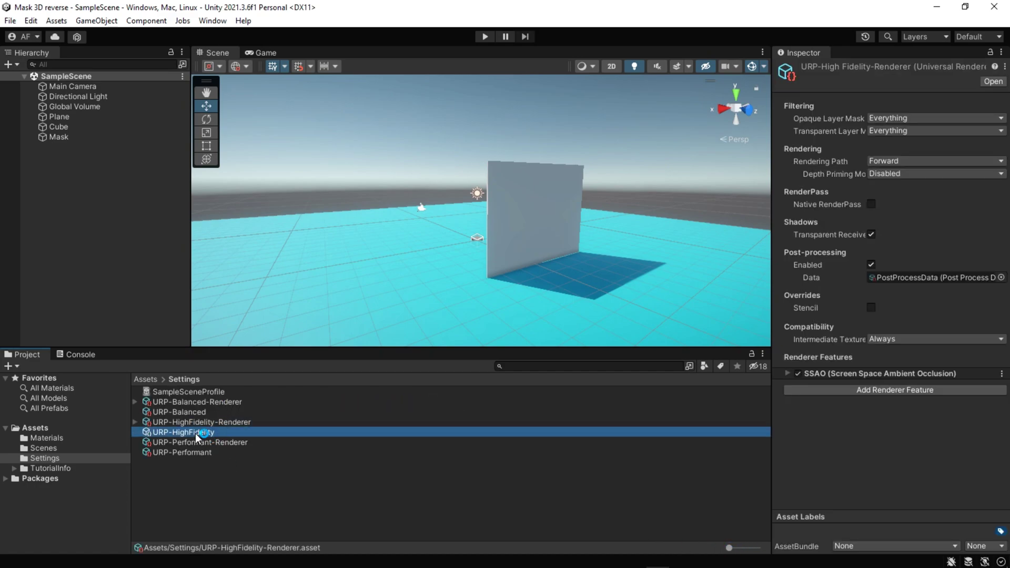
Step: Check which render pipeline asset is assigned in the project's Graphics settings
{"action": "left_click", "coordinate": [30, 20]}
{"action": "left_click", "coordinate": [63, 421]}
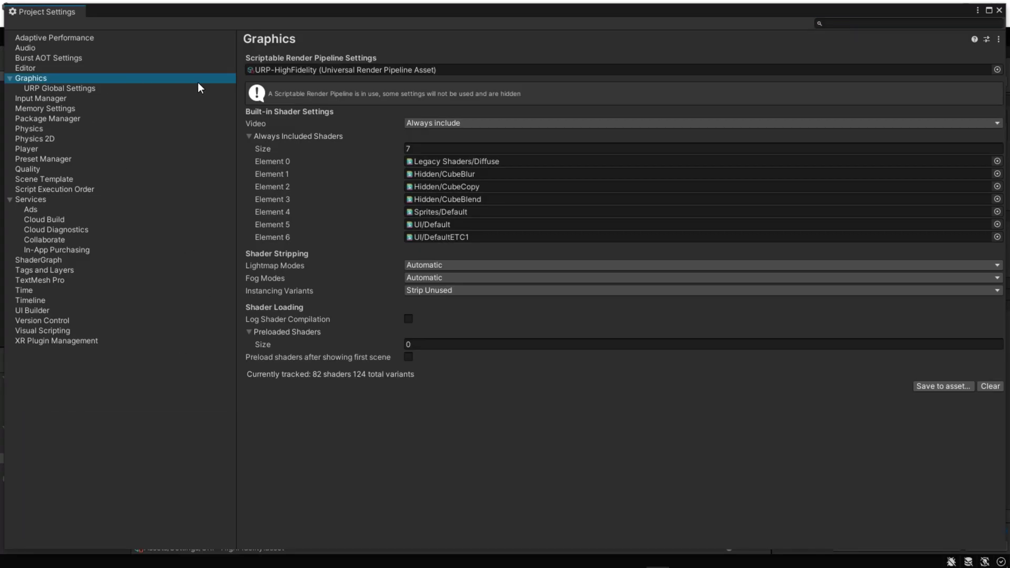
{"action": "left_click", "coordinate": [267, 74]}
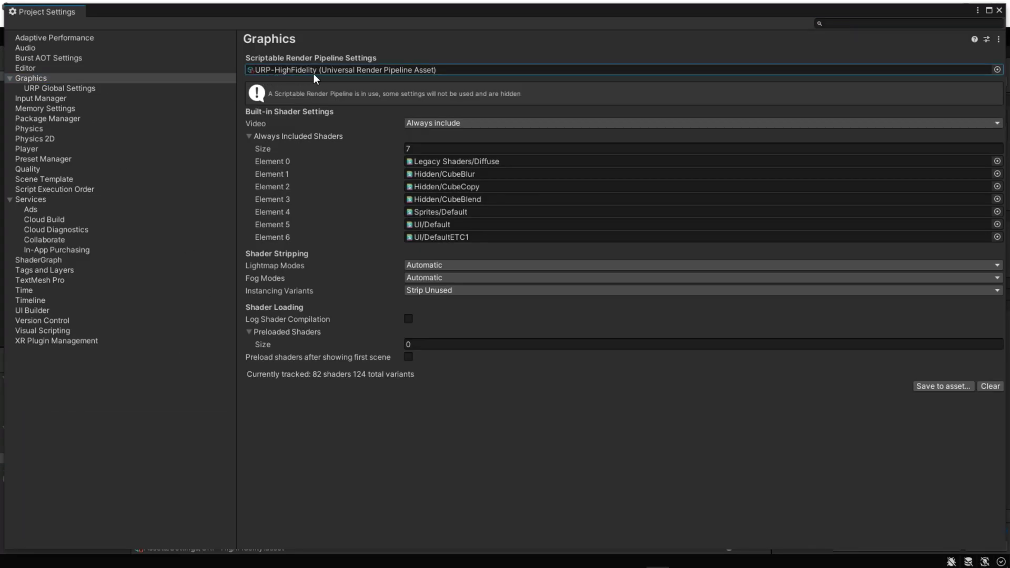
{"action": "left_click", "coordinate": [998, 10]}
Step: Delete the URP-Performant, URP-Performant-Renderer, URP-Balanced and URP-Balanced-Renderer assets from the Settings folder
{"action": "left_click", "coordinate": [187, 452]}
{"action": "left_click", "coordinate": [196, 441], "text": "ctrl"}
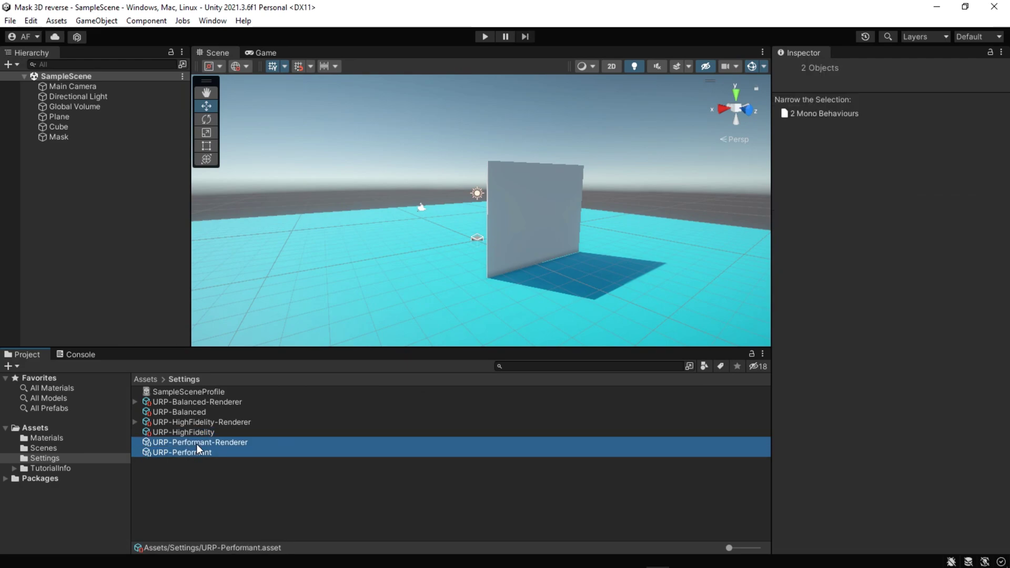
{"action": "left_click", "coordinate": [191, 412], "text": "ctrl"}
{"action": "left_click", "coordinate": [194, 402], "text": "ctrl"}
{"action": "key", "text": "Delete"}
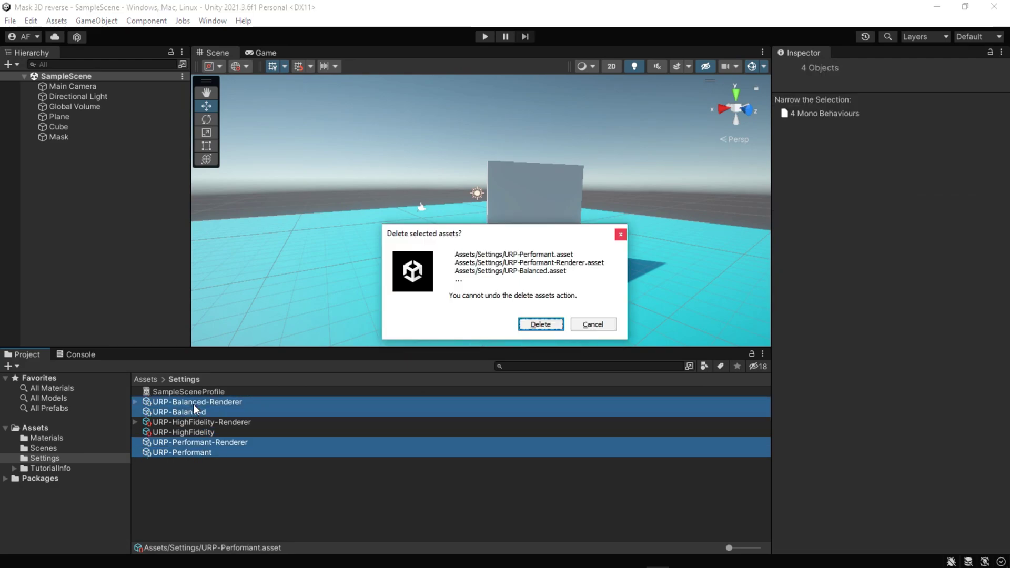
{"action": "left_click", "coordinate": [541, 326]}
{"action": "right_click", "coordinate": [197, 442]}
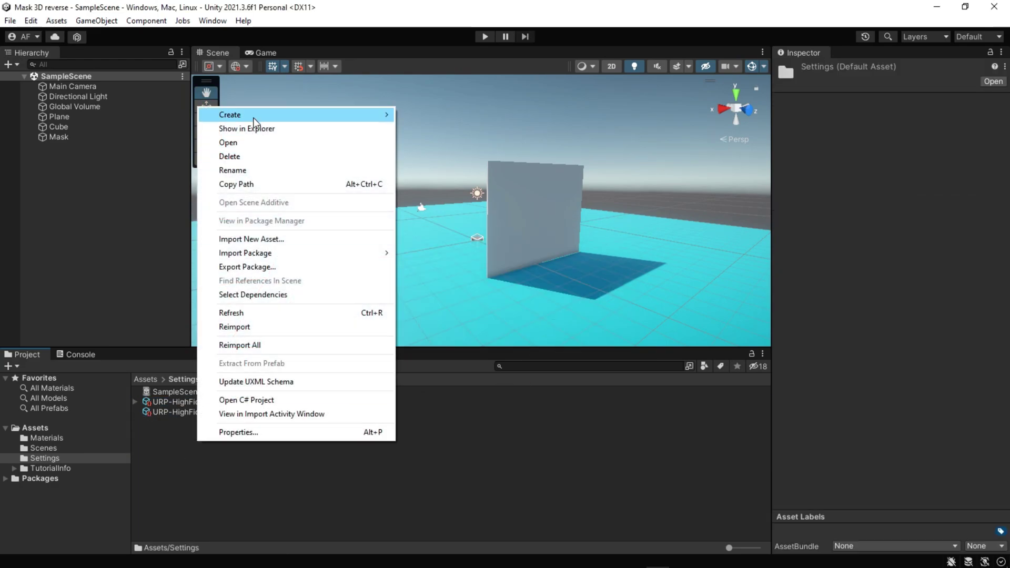
{"action": "mouse_move", "coordinate": [254, 118]}
{"action": "mouse_move", "coordinate": [435, 341]}
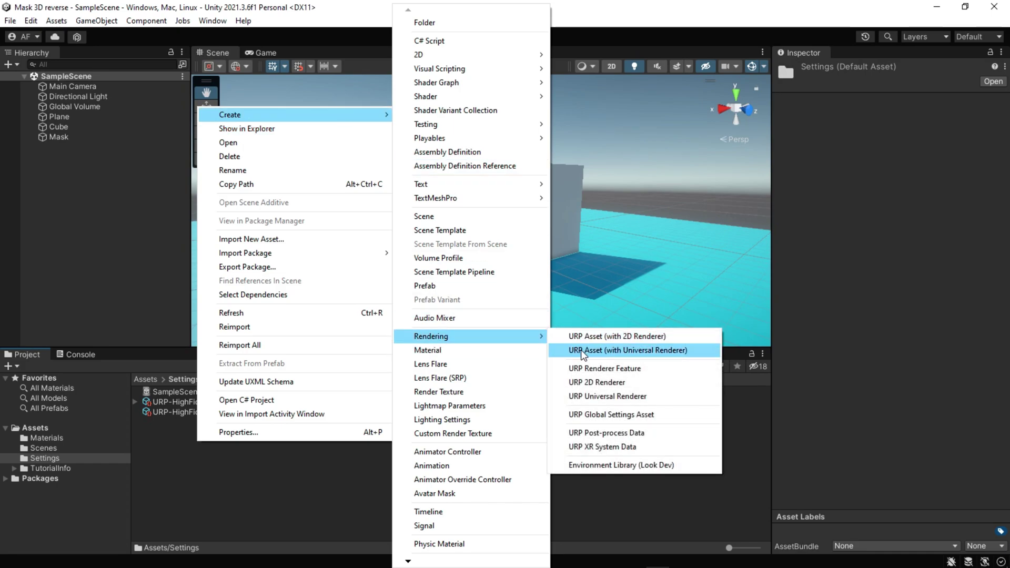
{"action": "left_click", "coordinate": [608, 490]}
Step: Add a Render Objects (Experimental) renderer feature to the URP-HighFidelity-Renderer asset and expand its settings
{"action": "left_click", "coordinate": [223, 403]}
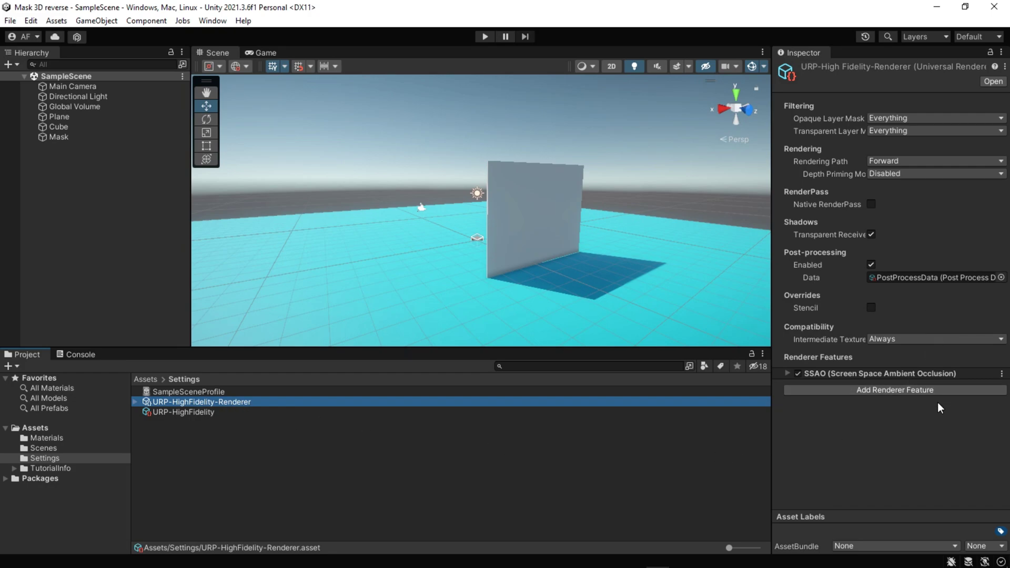
{"action": "left_click", "coordinate": [897, 391]}
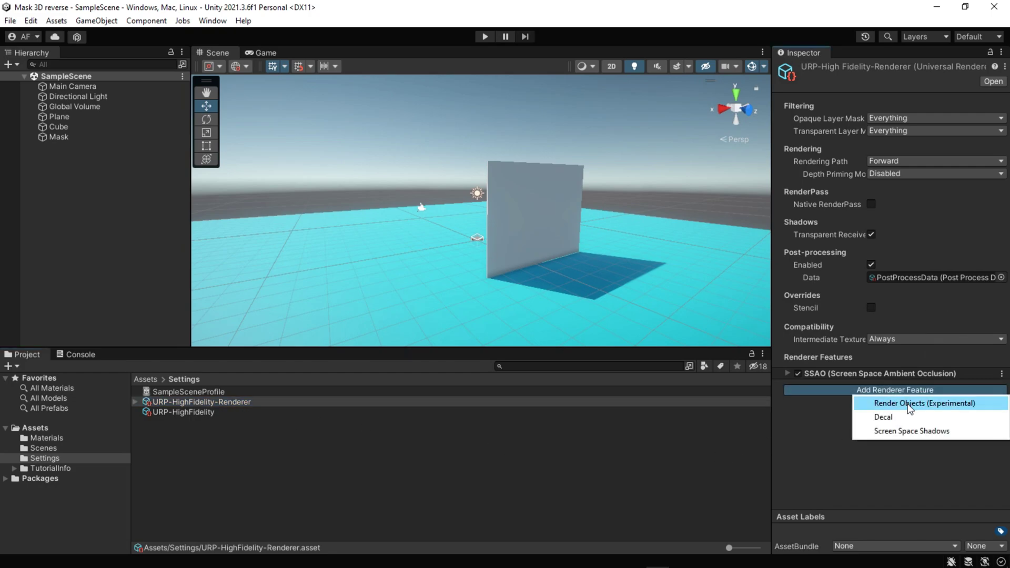
{"action": "left_click", "coordinate": [905, 403]}
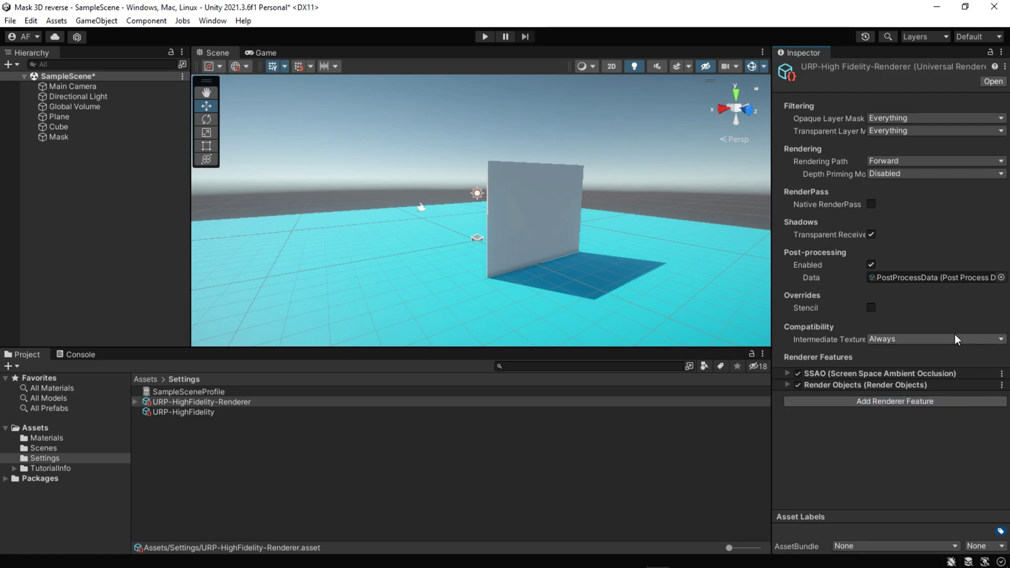
{"action": "left_click", "coordinate": [802, 385]}
{"action": "scroll", "coordinate": [884, 417], "scroll_direction": "down", "scroll_amount": 2}
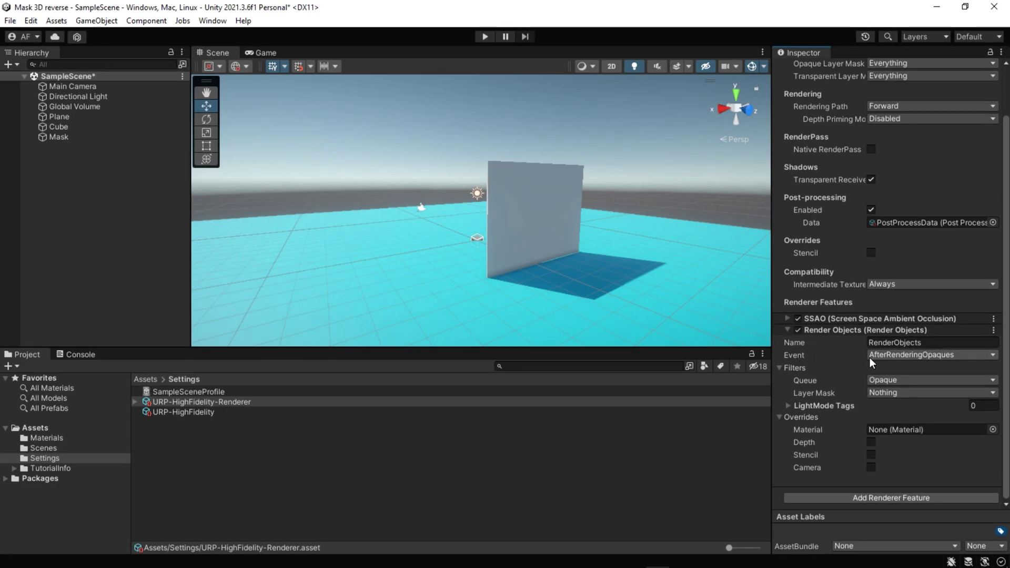
Step: Examine the available Event and Queue options of the Render Objects feature
{"action": "left_click", "coordinate": [920, 356]}
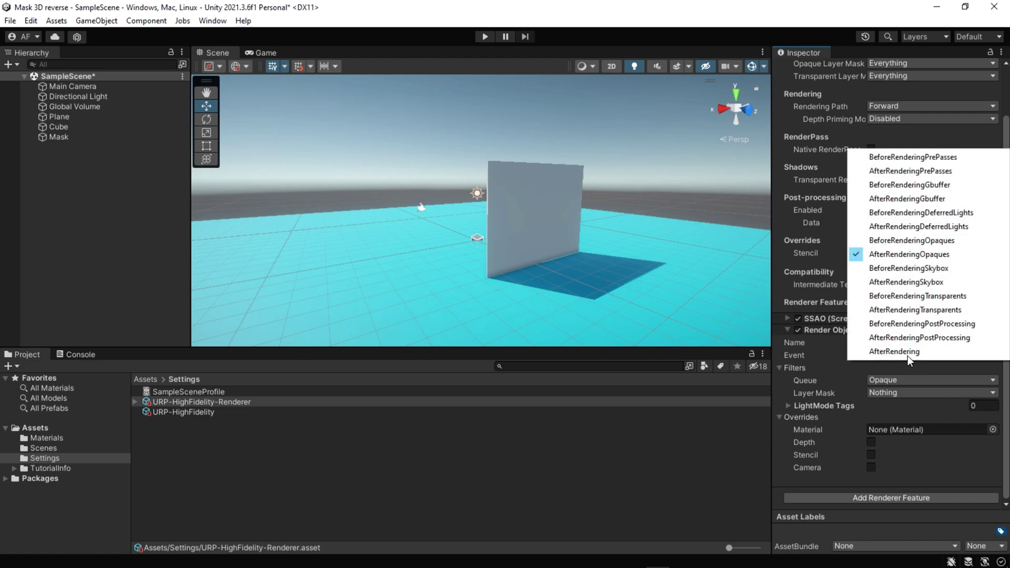
{"action": "left_click", "coordinate": [836, 355]}
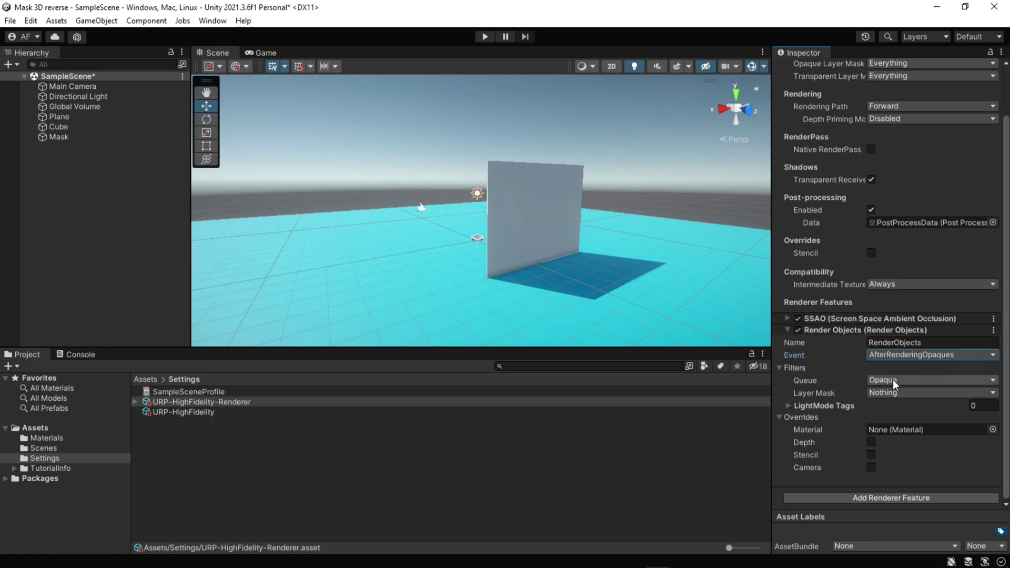
{"action": "left_click", "coordinate": [892, 380]}
{"action": "left_click", "coordinate": [831, 379]}
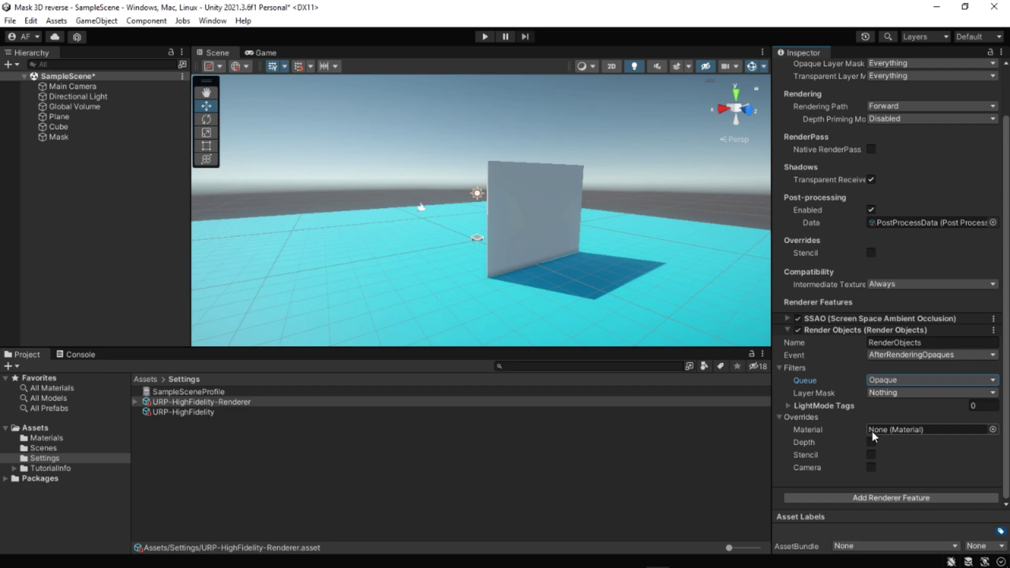
Step: Try the Depth, Stencil and Camera overrides of the Render Objects feature, switch them off again and view the layer mask choices
{"action": "left_click", "coordinate": [834, 443]}
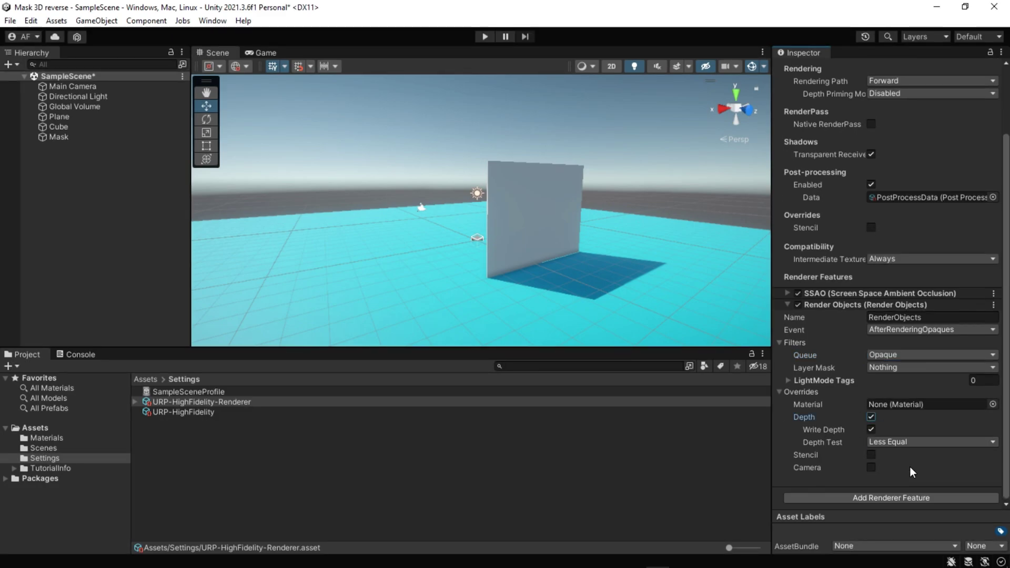
{"action": "left_click", "coordinate": [870, 455]}
{"action": "left_click", "coordinate": [870, 466]}
{"action": "left_click", "coordinate": [870, 467]}
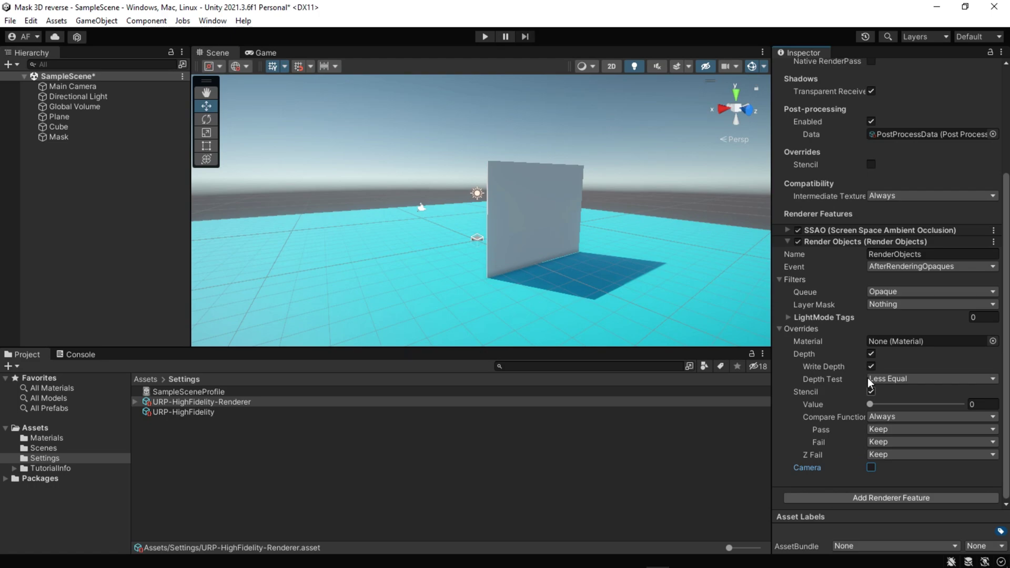
{"action": "left_click", "coordinate": [871, 391]}
{"action": "left_click", "coordinate": [871, 417]}
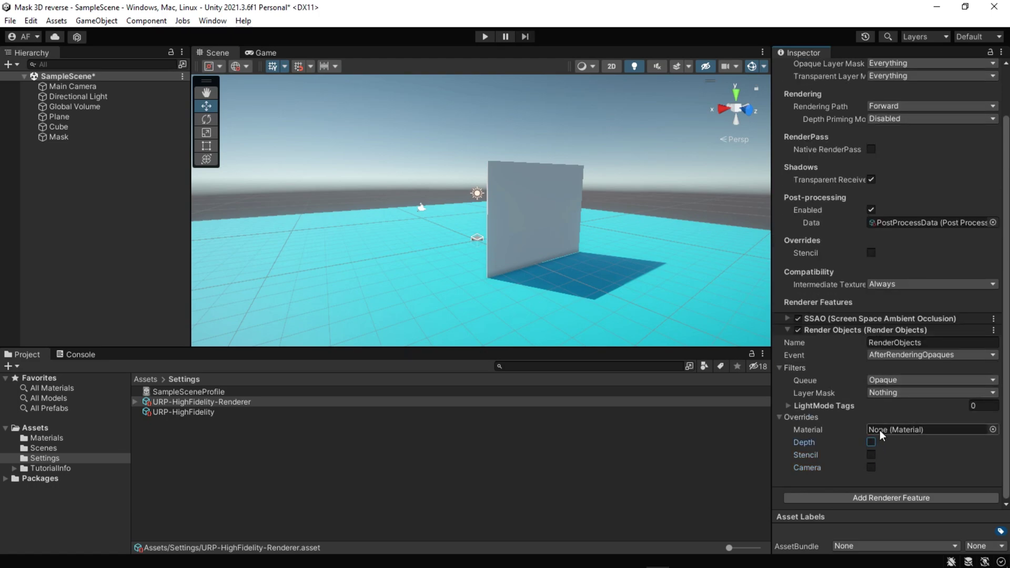
{"action": "left_click", "coordinate": [892, 393]}
{"action": "left_click", "coordinate": [887, 398]}
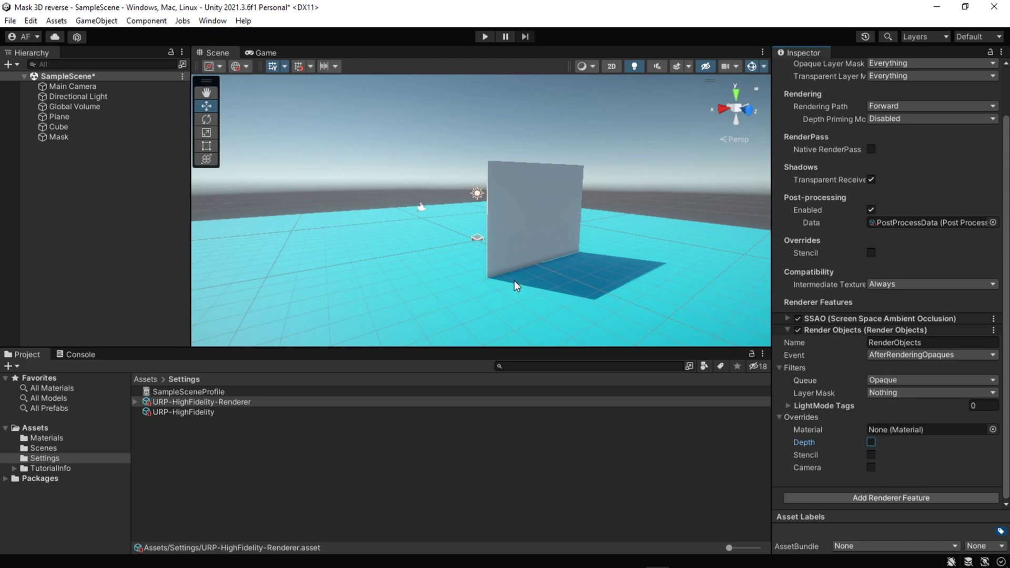
Step: Add a new layer named Hidden as User Layer 6
{"action": "left_click", "coordinate": [63, 127]}
{"action": "left_click", "coordinate": [953, 84]}
{"action": "left_click", "coordinate": [937, 173]}
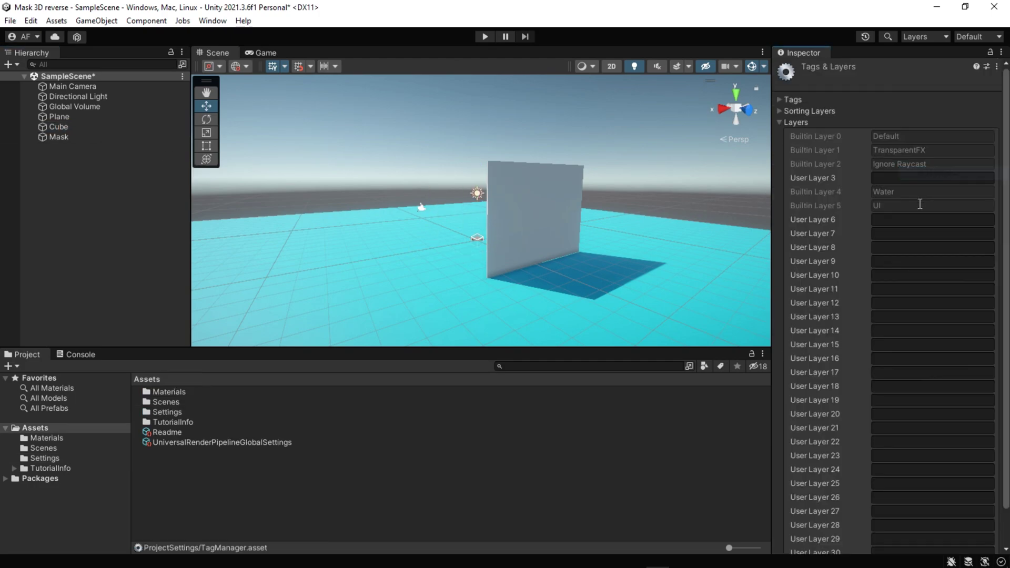
{"action": "left_click", "coordinate": [904, 220]}
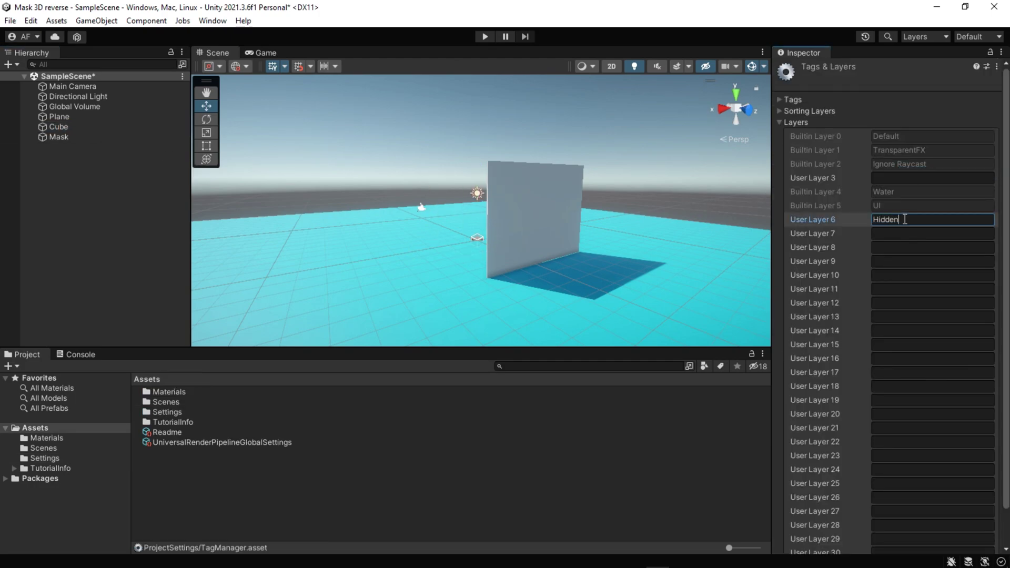
Step: Assign the cube to the Hidden layer
{"action": "left_click", "coordinate": [63, 128]}
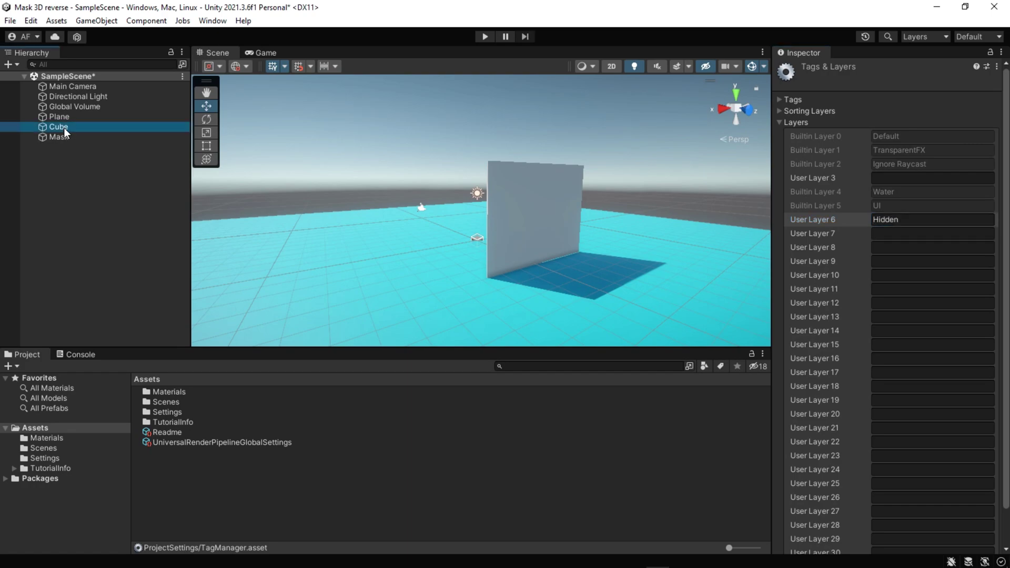
{"action": "left_click", "coordinate": [969, 86]}
{"action": "left_click", "coordinate": [941, 170]}
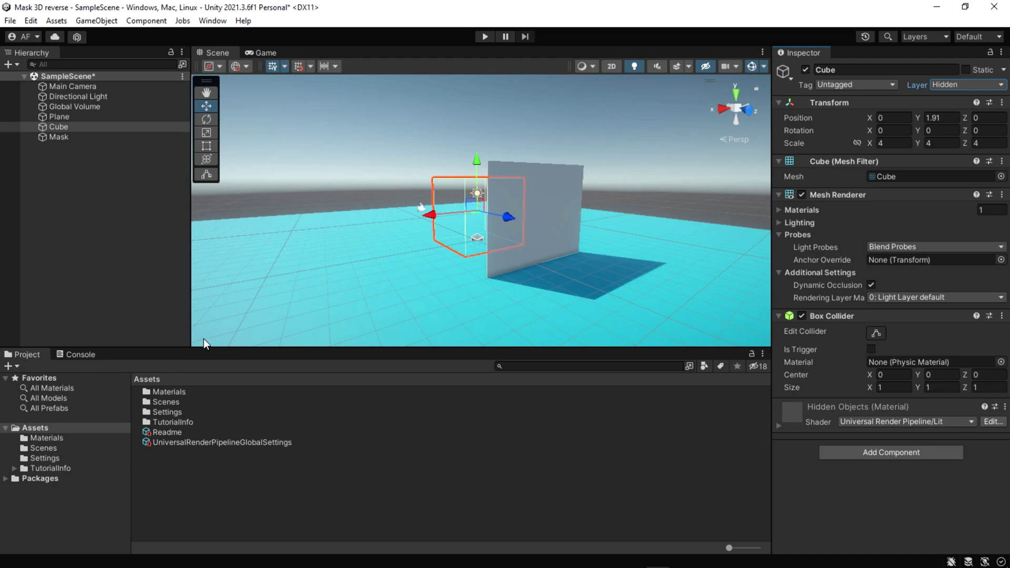
Step: Set the layer mask of the Render Objects feature in the URP-HighFidelity-Renderer asset to Hidden
{"action": "double_click", "coordinate": [169, 413]}
{"action": "left_click", "coordinate": [181, 402]}
{"action": "scroll", "coordinate": [898, 394], "scroll_direction": "down", "scroll_amount": 3}
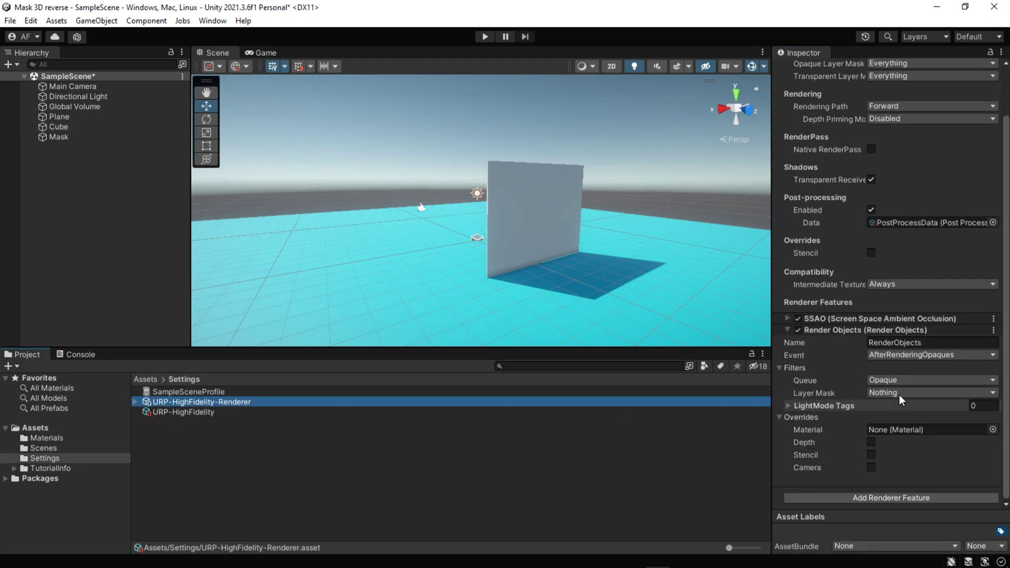
{"action": "left_click", "coordinate": [898, 394]}
{"action": "left_click", "coordinate": [898, 492]}
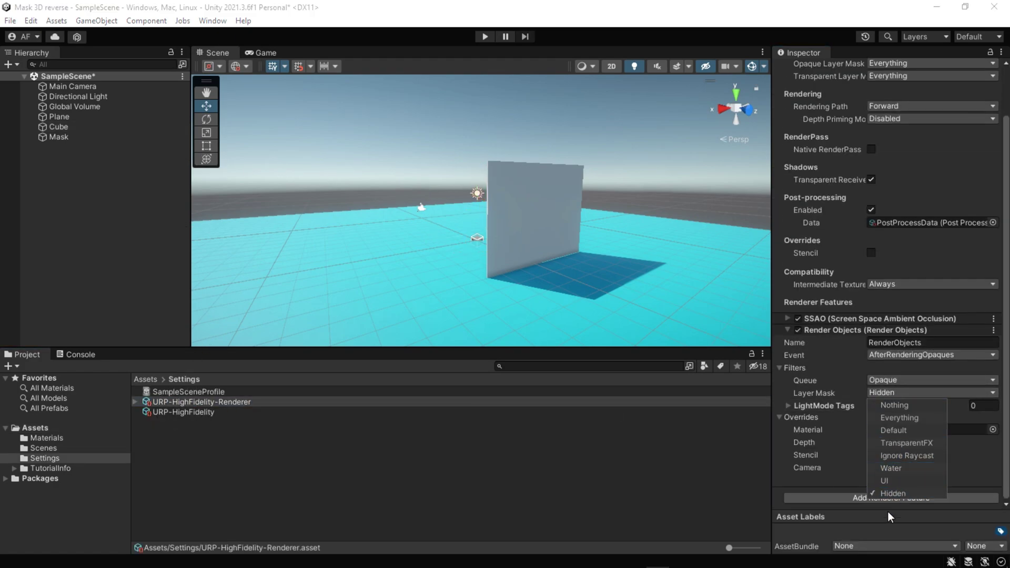
Step: Assign the RedCube material as the override material of the Render Objects feature
{"action": "left_click", "coordinate": [847, 525]}
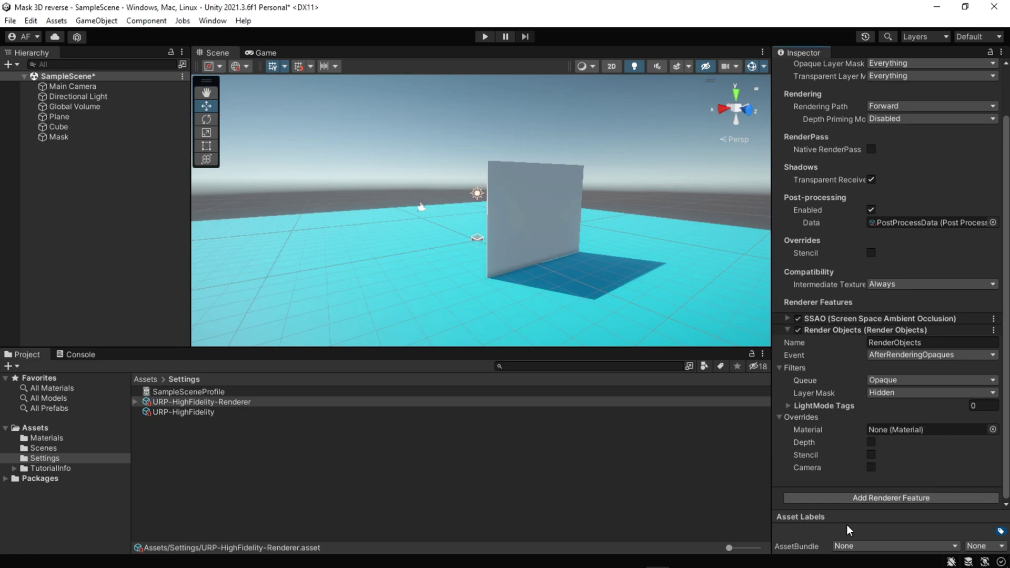
{"action": "left_click", "coordinate": [992, 429]}
{"action": "left_click", "coordinate": [687, 213]}
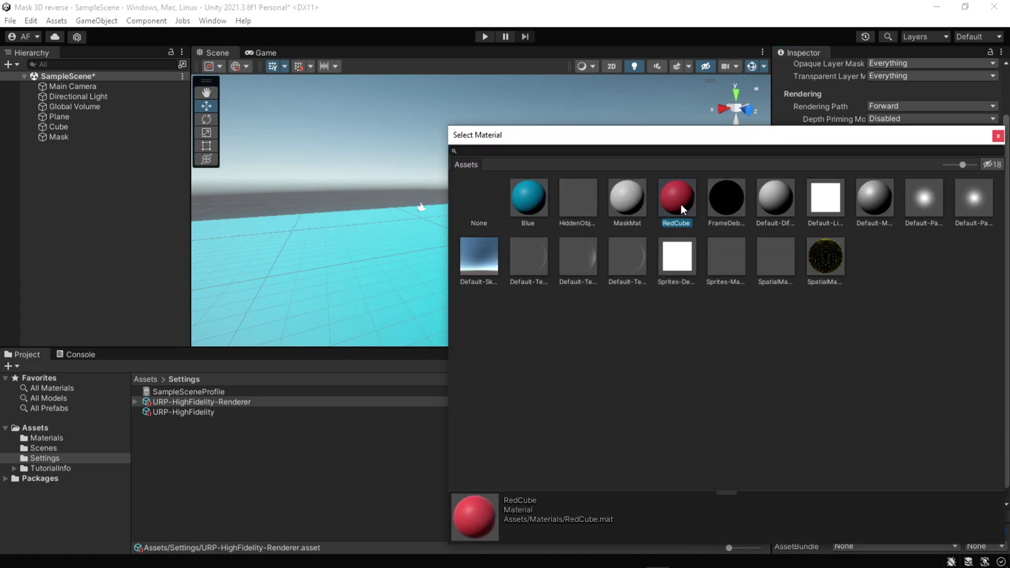
{"action": "double_click", "coordinate": [679, 205]}
{"action": "scroll", "coordinate": [873, 431], "scroll_direction": "down", "scroll_amount": 1}
{"action": "left_click_drag", "start_coordinate": [657, 295], "coordinate": [719, 337], "text": "alt"}
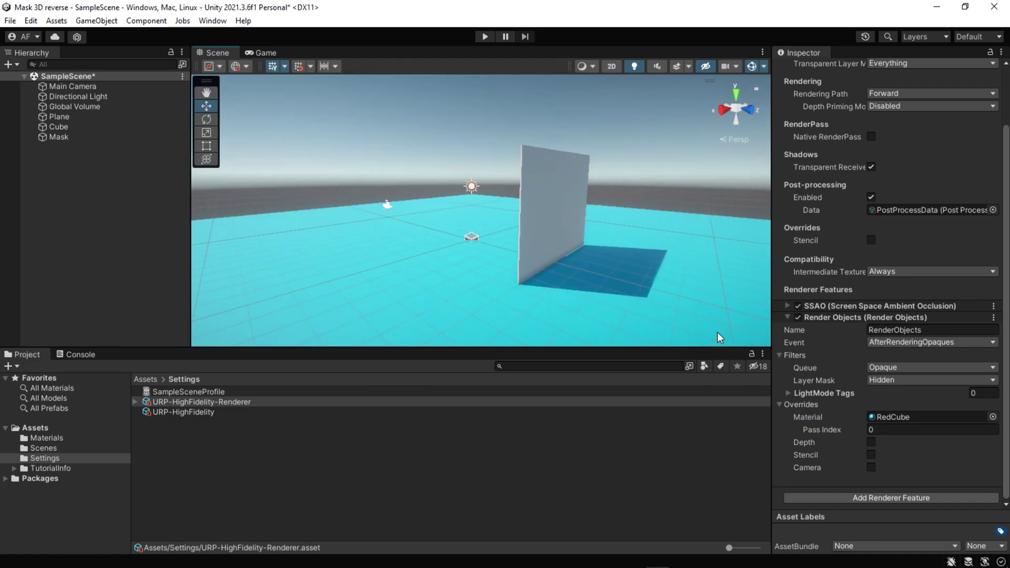
Step: Enable the Depth override of the Render Objects feature, try several depth tests and choose Not Equal
{"action": "left_click", "coordinate": [870, 442]}
{"action": "left_click", "coordinate": [895, 467]}
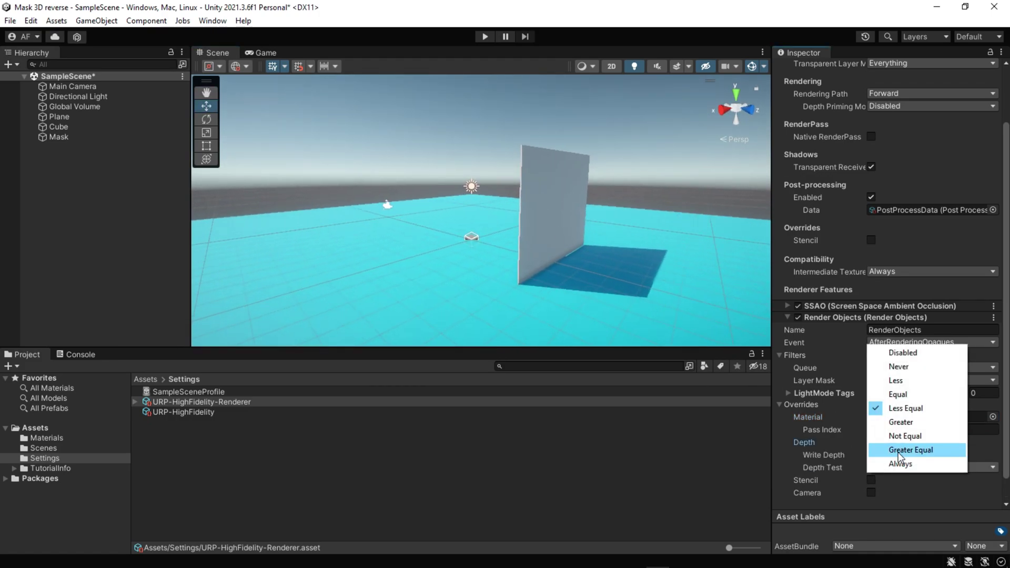
{"action": "left_click", "coordinate": [898, 453]}
{"action": "left_click", "coordinate": [898, 466]}
{"action": "left_click", "coordinate": [908, 462]}
{"action": "left_click", "coordinate": [908, 463]}
{"action": "left_click", "coordinate": [908, 436]}
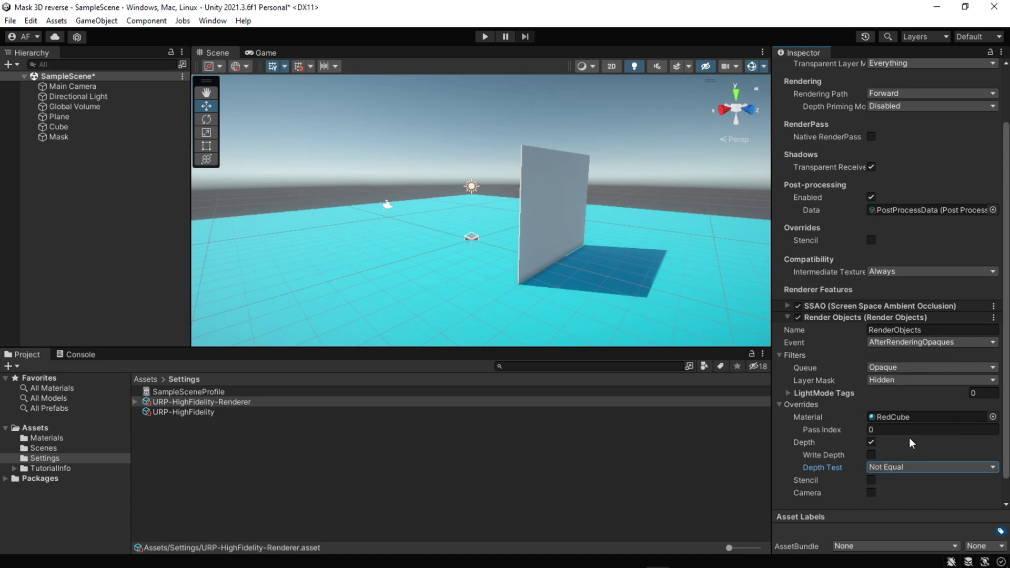
Step: Set the queue filter of the Render Objects feature to Transparent
{"action": "left_click", "coordinate": [908, 368]}
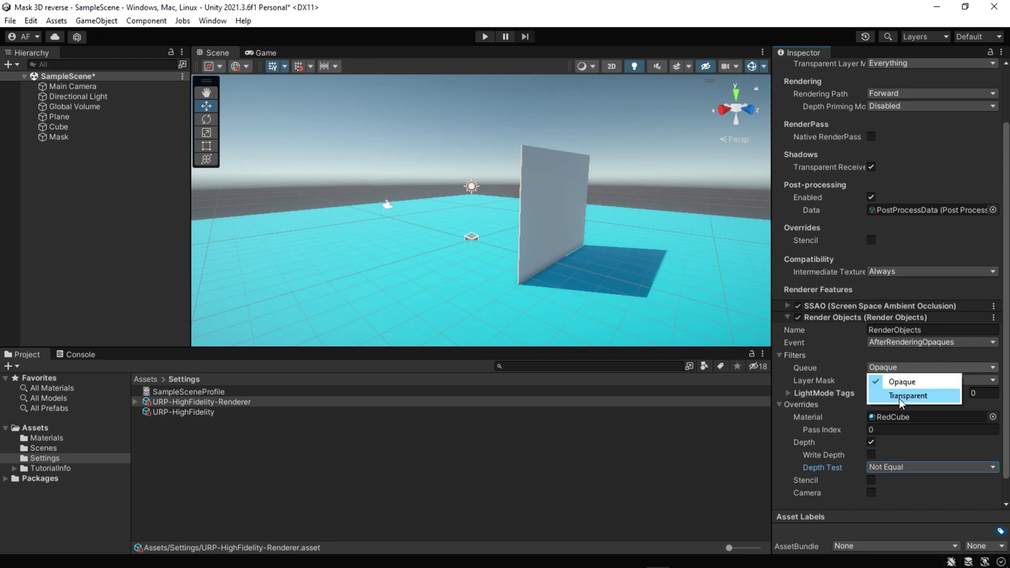
{"action": "left_click", "coordinate": [899, 396]}
{"action": "left_click_drag", "start_coordinate": [602, 273], "coordinate": [578, 265], "text": "alt"}
Step: Try the Greater depth test on the Render Objects feature and settle on Greater Equal
{"action": "left_click", "coordinate": [886, 467]}
{"action": "left_click", "coordinate": [897, 422]}
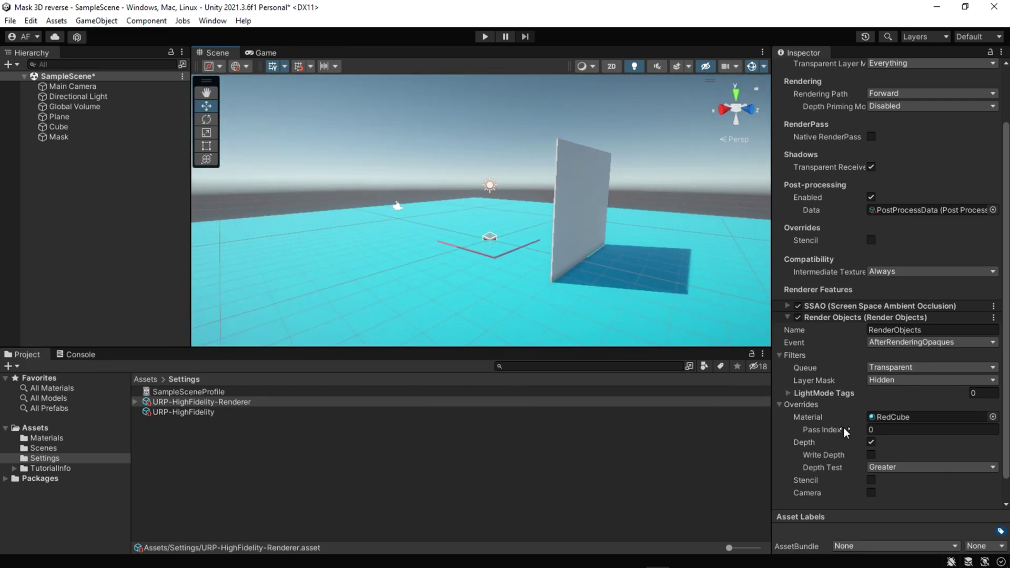
{"action": "left_click", "coordinate": [888, 467]}
{"action": "left_click", "coordinate": [898, 453]}
{"action": "mouse_move", "coordinate": [639, 252]}
{"action": "left_mouse_down", "text": "alt"}
{"action": "mouse_move", "coordinate": [390, 245]}
{"action": "mouse_move", "coordinate": [604, 248]}
{"action": "mouse_move", "coordinate": [633, 297]}
{"action": "mouse_move", "coordinate": [621, 239]}
{"action": "mouse_move", "coordinate": [623, 252]}
{"action": "left_mouse_up", "text": "alt"}
Step: Examine how the cube shows through the mask from several angles, selecting the cube and the mask in turn
{"action": "left_click", "coordinate": [74, 129]}
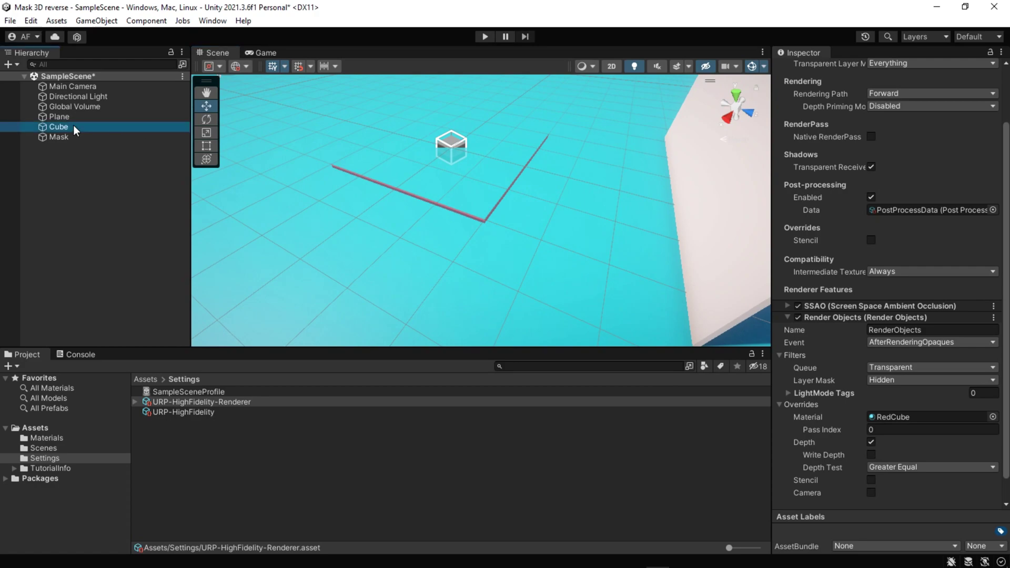
{"action": "left_click_drag", "start_coordinate": [457, 105], "coordinate": [459, 147], "text": "alt"}
{"action": "left_click", "coordinate": [457, 124]}
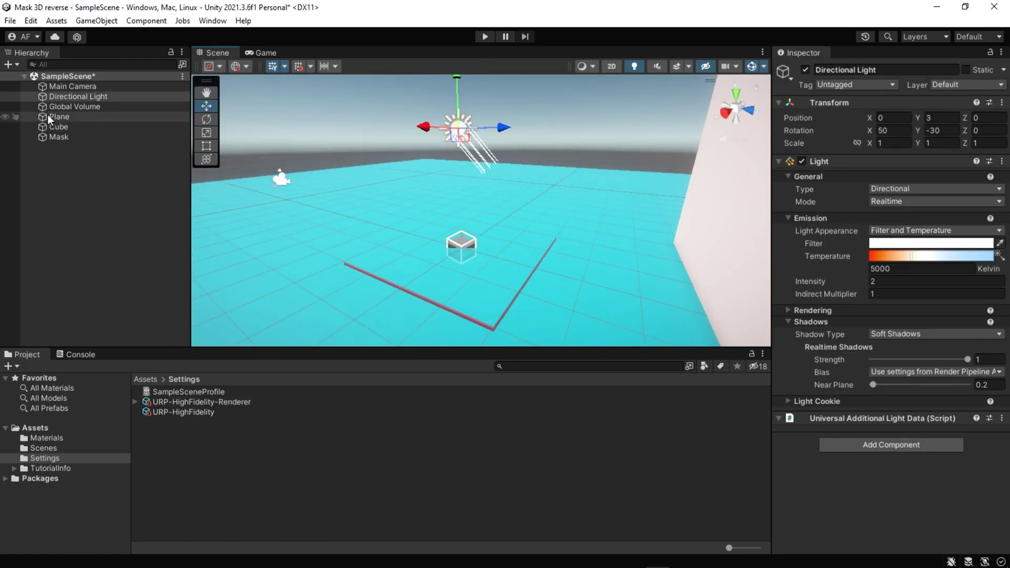
{"action": "left_click", "coordinate": [57, 127]}
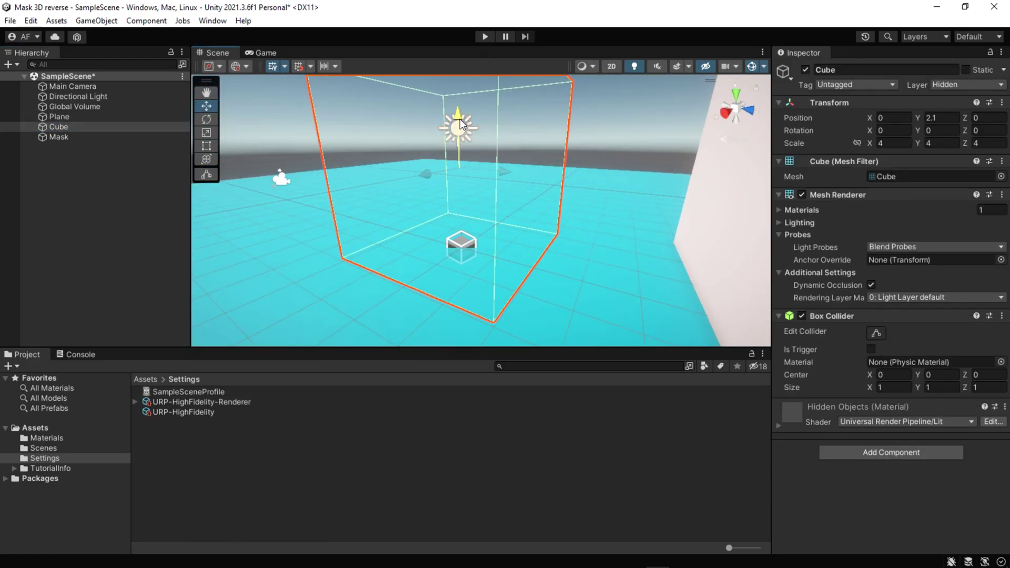
{"action": "left_click_drag", "start_coordinate": [460, 119], "coordinate": [299, 168], "text": "alt"}
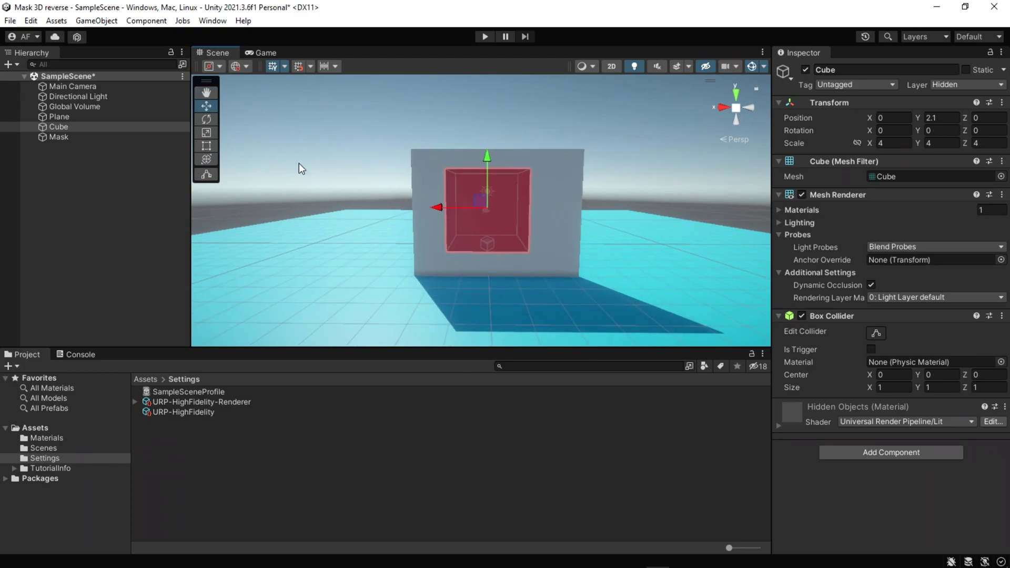
{"action": "left_click", "coordinate": [298, 168]}
{"action": "left_click_drag", "start_coordinate": [449, 225], "coordinate": [493, 180], "text": "alt"}
{"action": "left_click", "coordinate": [498, 174]}
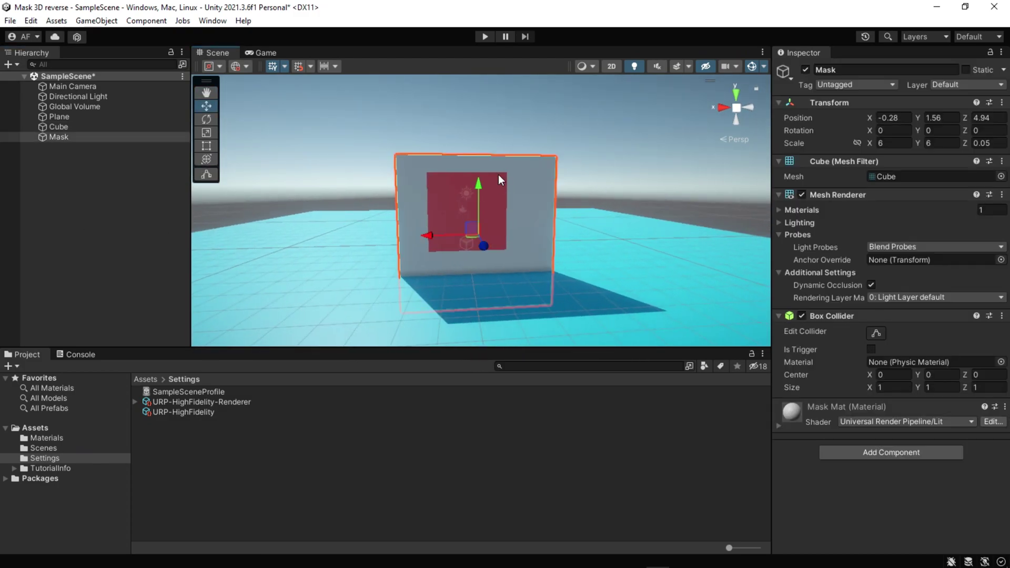
{"action": "left_click_drag", "start_coordinate": [450, 235], "coordinate": [411, 290]}
{"action": "left_click", "coordinate": [99, 127]}
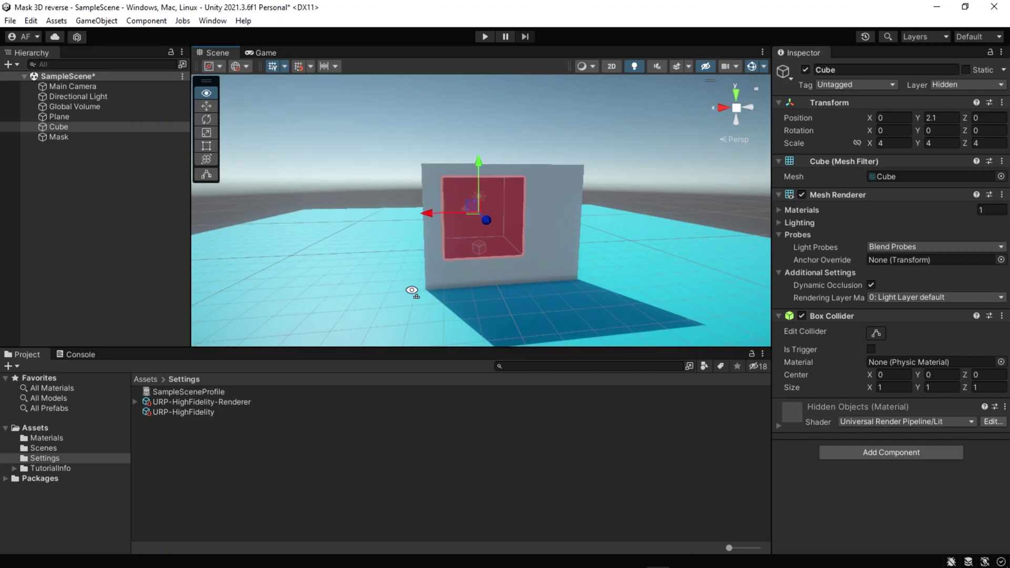
Step: Try the Camera override of the Render Objects feature with a larger field of view and switch it off again
{"action": "left_click", "coordinate": [239, 404]}
{"action": "scroll", "coordinate": [862, 458], "scroll_direction": "down", "scroll_amount": 3}
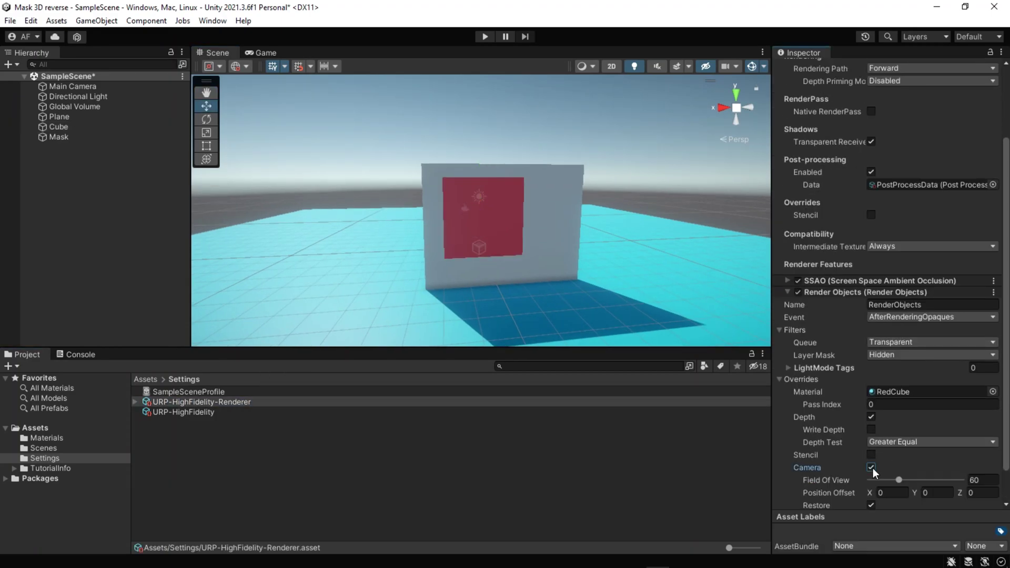
{"action": "left_click", "coordinate": [872, 467]}
{"action": "mouse_move", "coordinate": [905, 443]}
{"action": "left_mouse_down"}
{"action": "mouse_move", "coordinate": [875, 444]}
{"action": "mouse_move", "coordinate": [925, 443]}
{"action": "left_mouse_up"}
{"action": "left_click_drag", "start_coordinate": [500, 263], "coordinate": [378, 252], "text": "alt"}
{"action": "scroll", "coordinate": [367, 266], "scroll_direction": "up", "scroll_amount": 5}
{"action": "left_click_drag", "start_coordinate": [573, 221], "coordinate": [532, 263], "text": "alt"}
{"action": "left_click", "coordinate": [871, 429]}
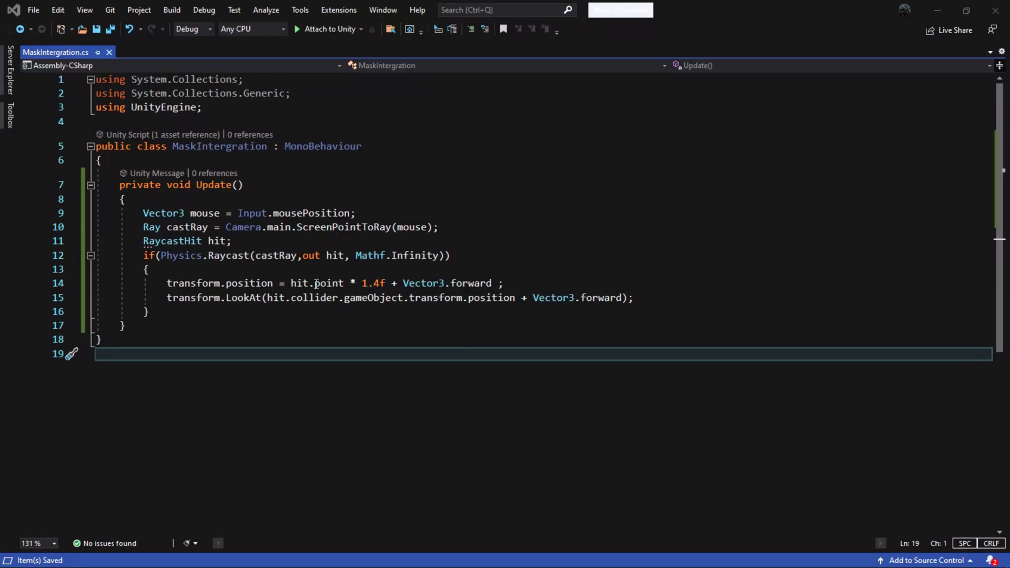
Step: Review the raycast, position and LookAt lines in the MaskIntergration script's Update method and return to Unity
{"action": "left_click", "coordinate": [365, 284]}
{"action": "left_click", "coordinate": [443, 331]}
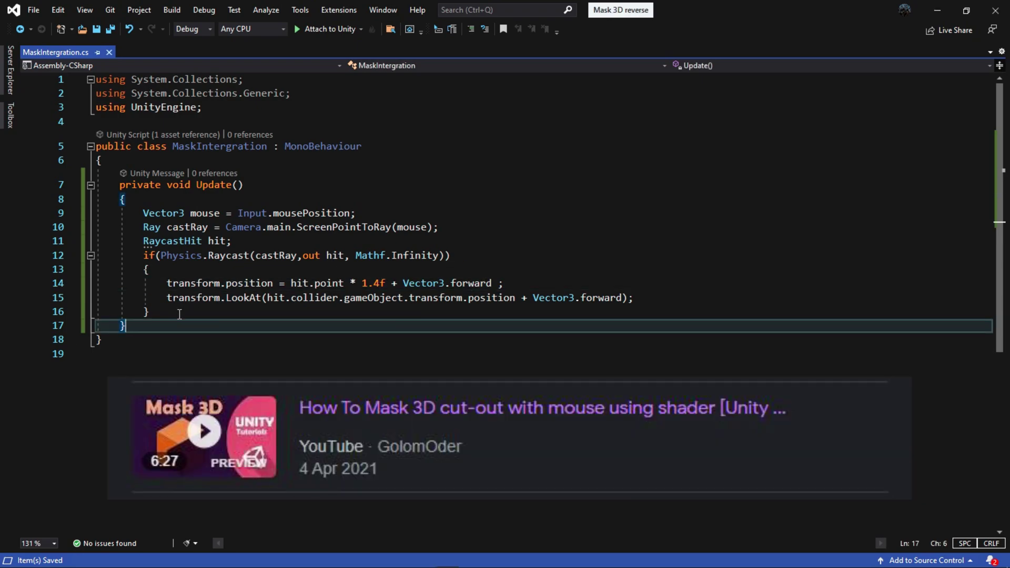
{"action": "left_click", "coordinate": [157, 317]}
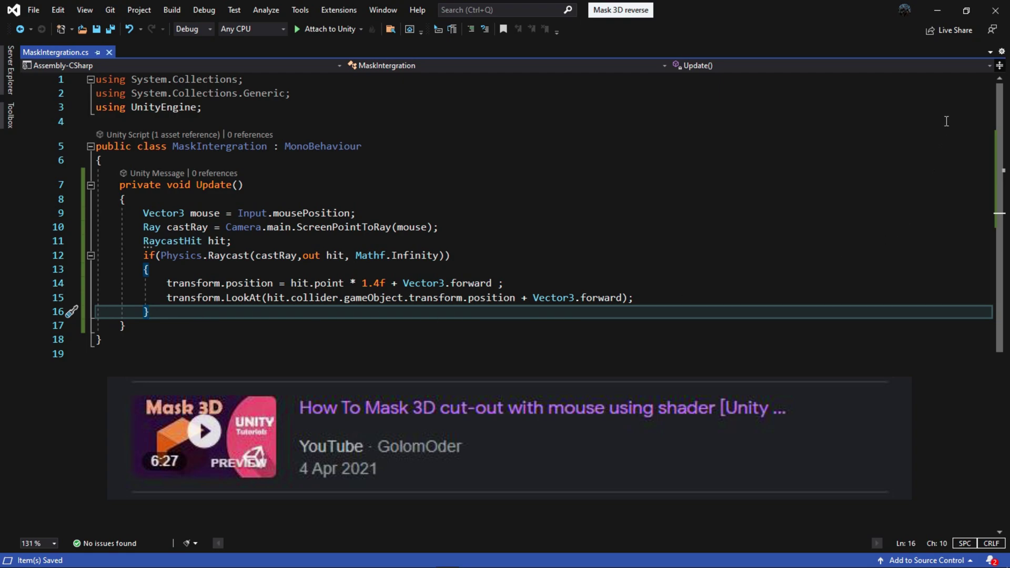
{"action": "left_click", "coordinate": [937, 10]}
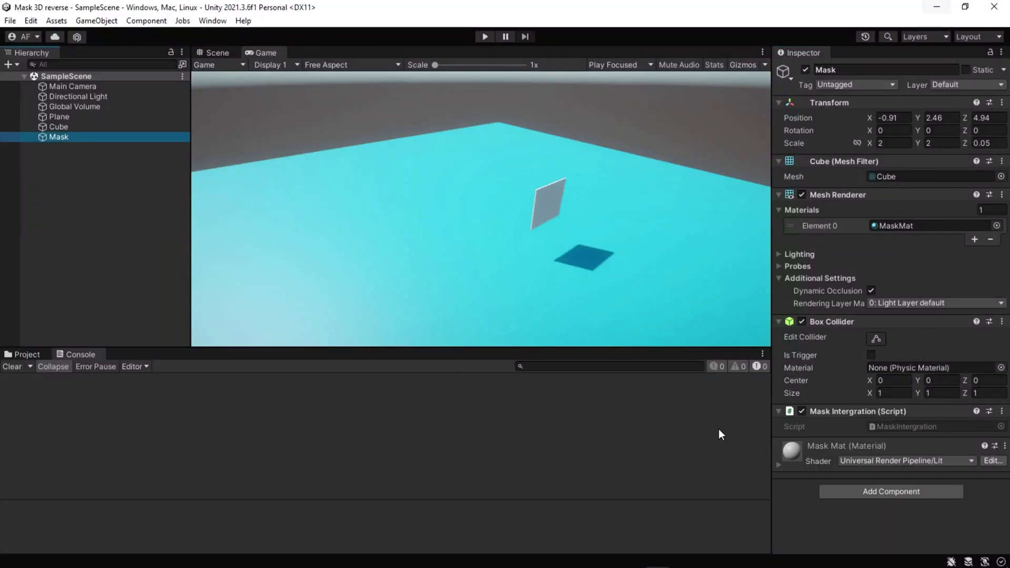
Step: Bring up the project assets and play-test the mask following the mouse over the hidden cube, ending play mode
{"action": "key", "text": "ctrl+5"}
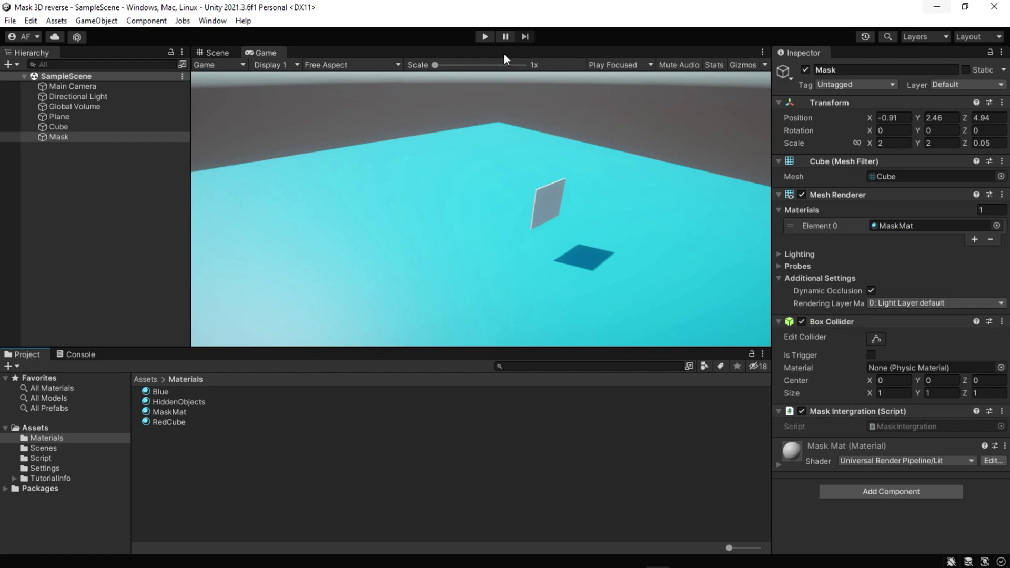
{"action": "left_click", "coordinate": [484, 37]}
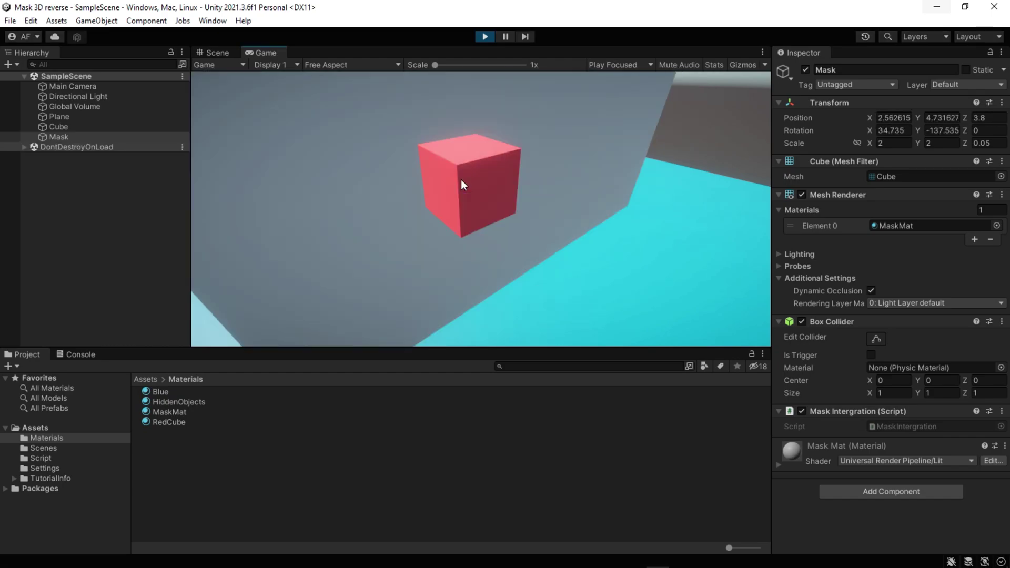
{"action": "left_click", "coordinate": [485, 36]}
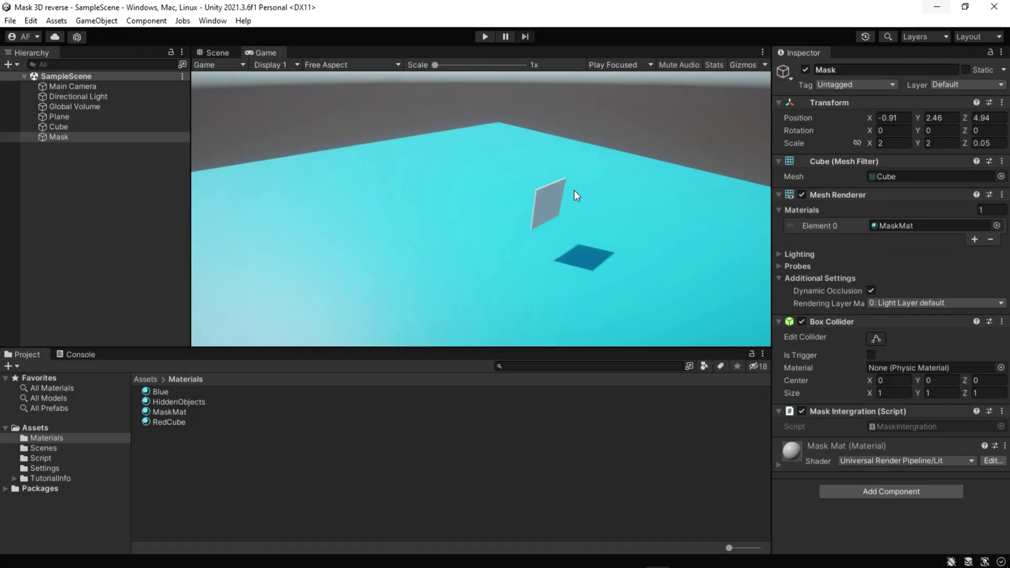
Step: Disable the Mask's Box Collider, set its Cast Shadows option to Off and save the scene
{"action": "left_click", "coordinate": [802, 322]}
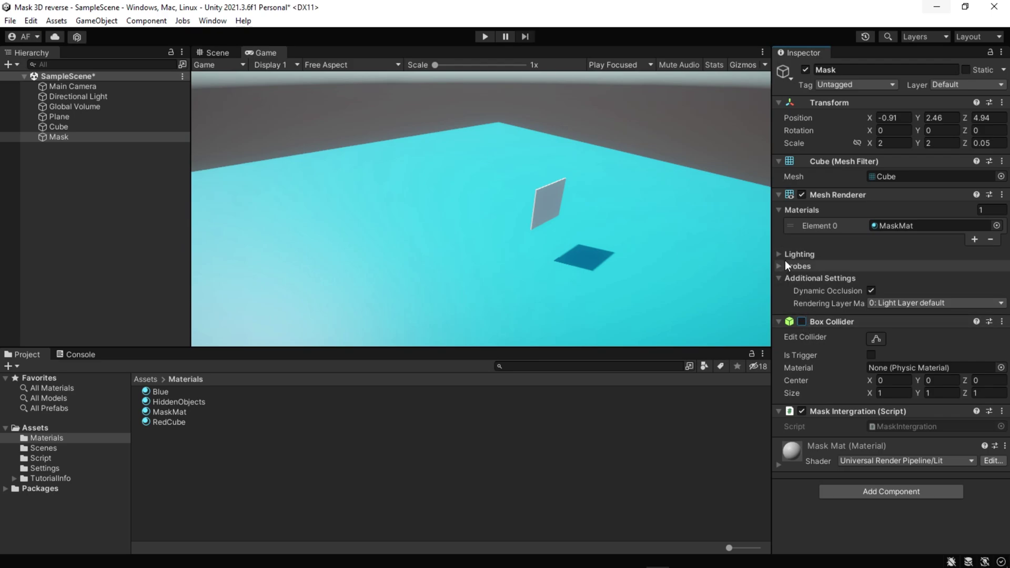
{"action": "left_click", "coordinate": [783, 255]}
{"action": "left_click", "coordinate": [879, 266]}
{"action": "left_click", "coordinate": [886, 278]}
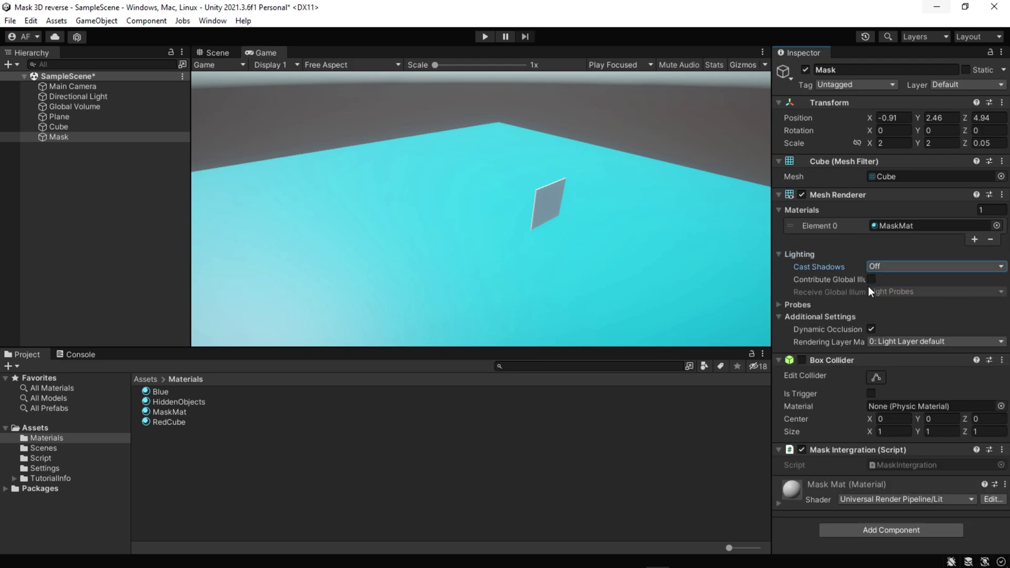
{"action": "key", "text": "ctrl+s"}
Step: Play-test the mouse-following mask with its collider and shadows disabled, and stop play mode
{"action": "left_click", "coordinate": [484, 36]}
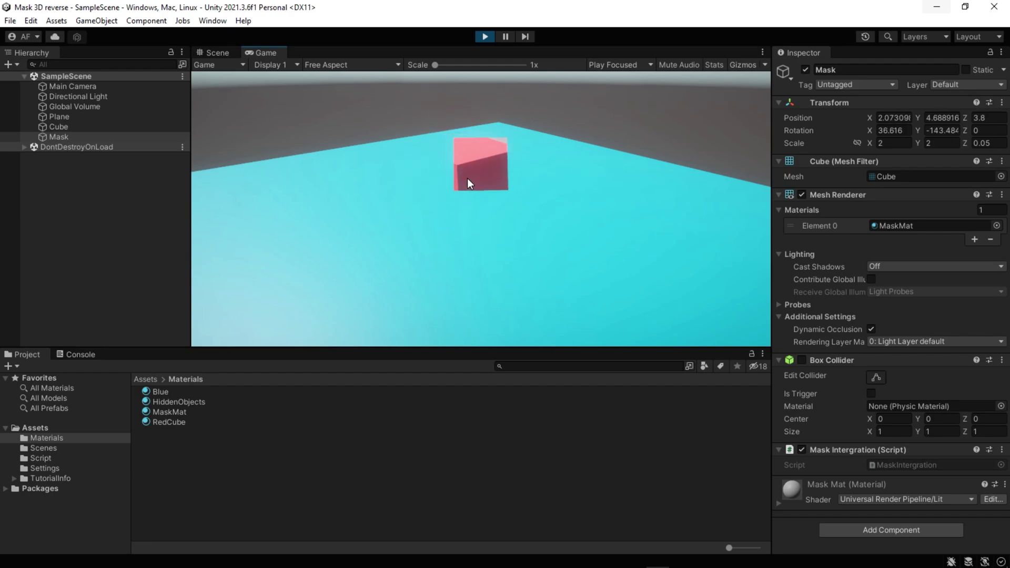
{"action": "left_click", "coordinate": [485, 36]}
Step: Change the Mask's mesh to Sphere and start play mode to test it
{"action": "left_click", "coordinate": [1000, 177]}
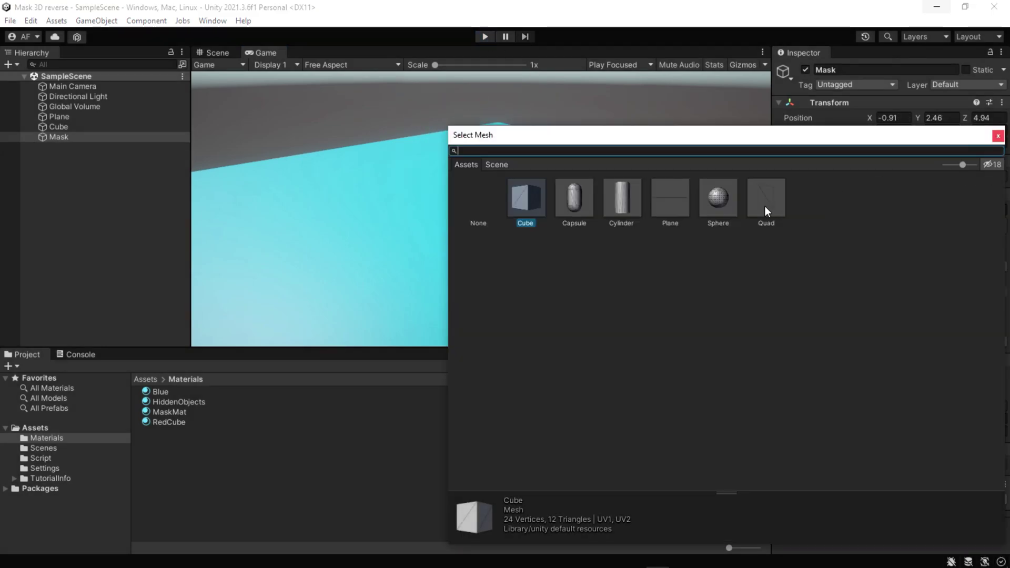
{"action": "double_click", "coordinate": [718, 199]}
{"action": "left_click", "coordinate": [484, 36]}
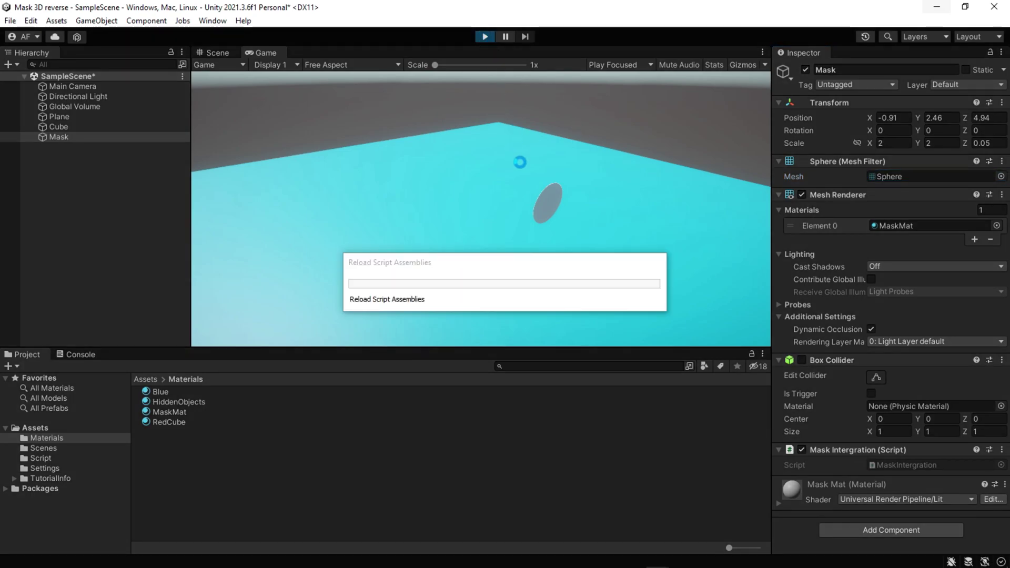